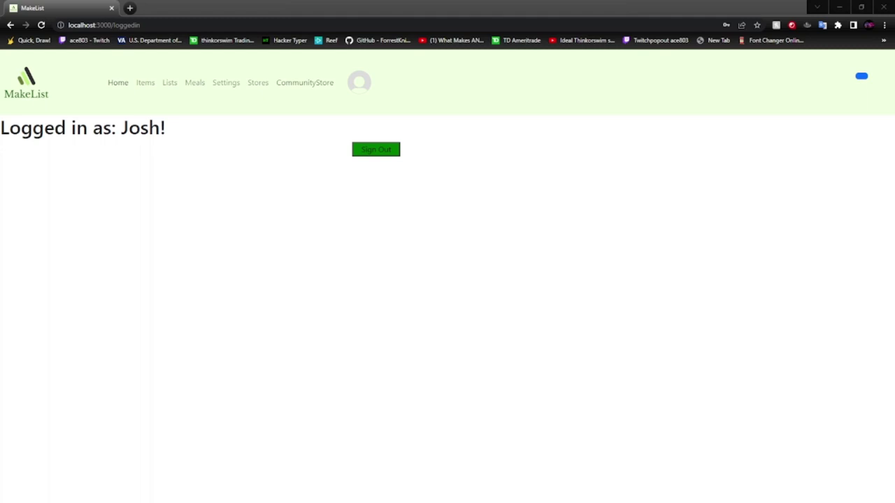
# Browse the Community Store of shared meals.
pyautogui.click(305, 83)
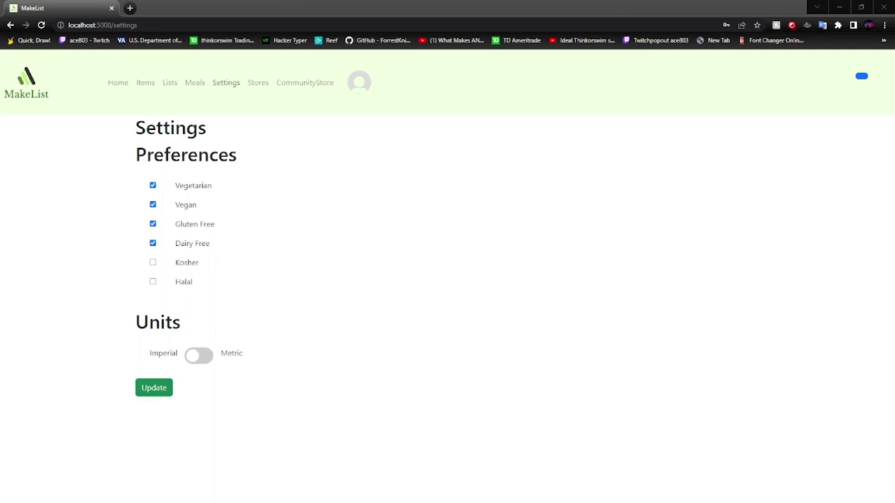
# Open the Steak and rice meal! card from the saved Meals page.
pyautogui.click(195, 82)
pyautogui.click(176, 162)
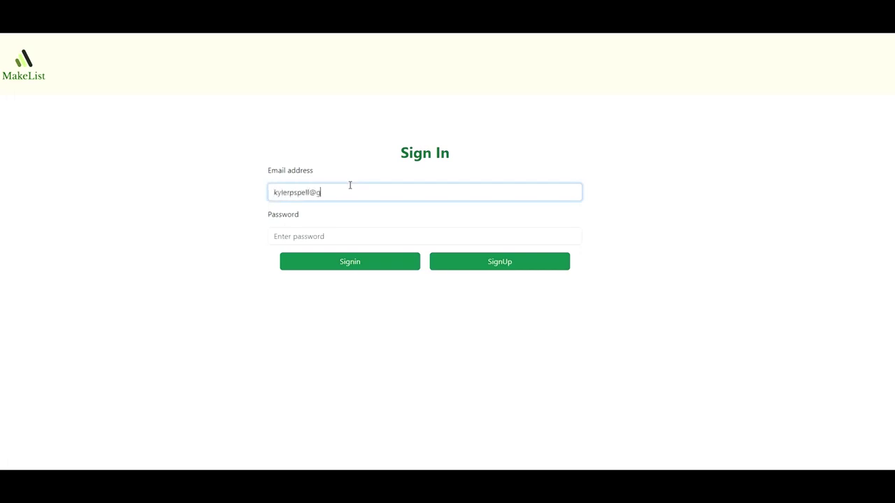
# Sign in with the account e-mail and password, then re-enter the password to verify.
pyautogui.press('Tab')
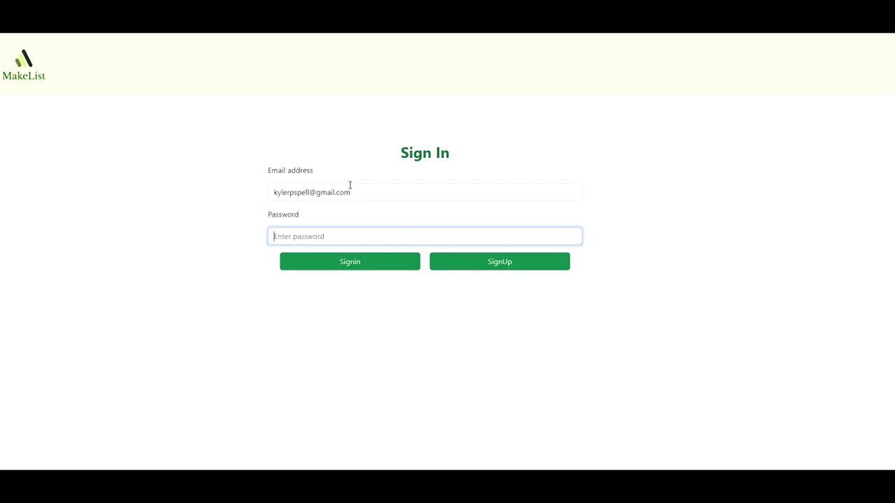
pyautogui.write('1234')
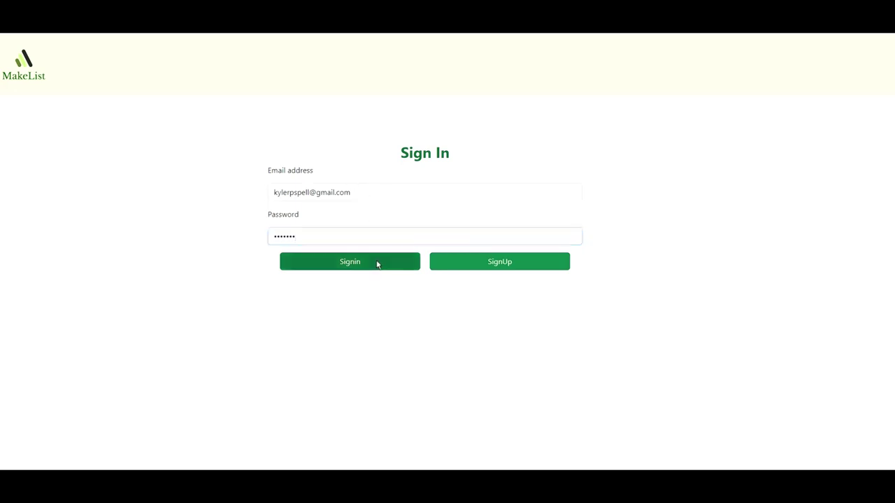
pyautogui.click(377, 261)
pyautogui.click(321, 208)
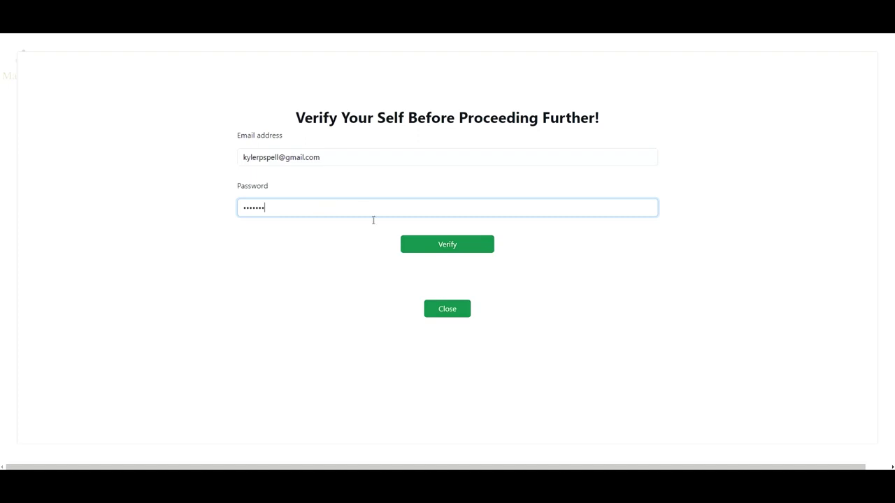
pyautogui.click(436, 245)
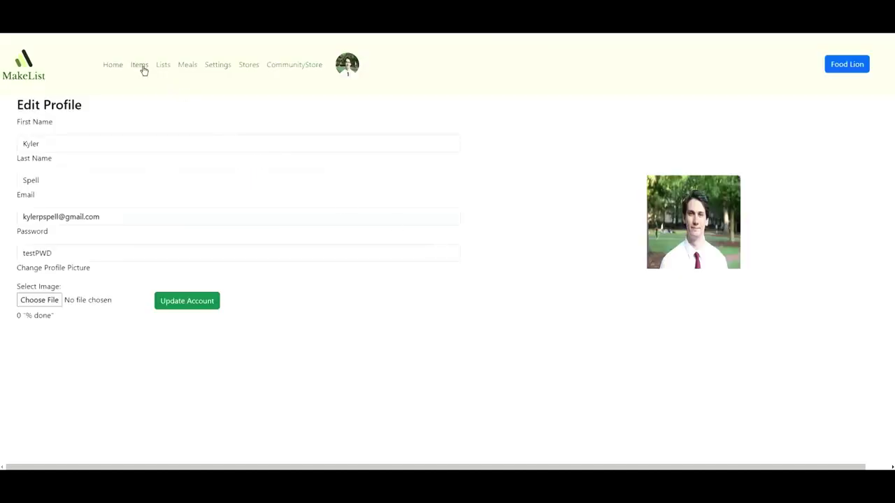
# Create a new list named 'Steak and Rice' and add steak and rice to it.
pyautogui.click(140, 67)
pyautogui.click(162, 67)
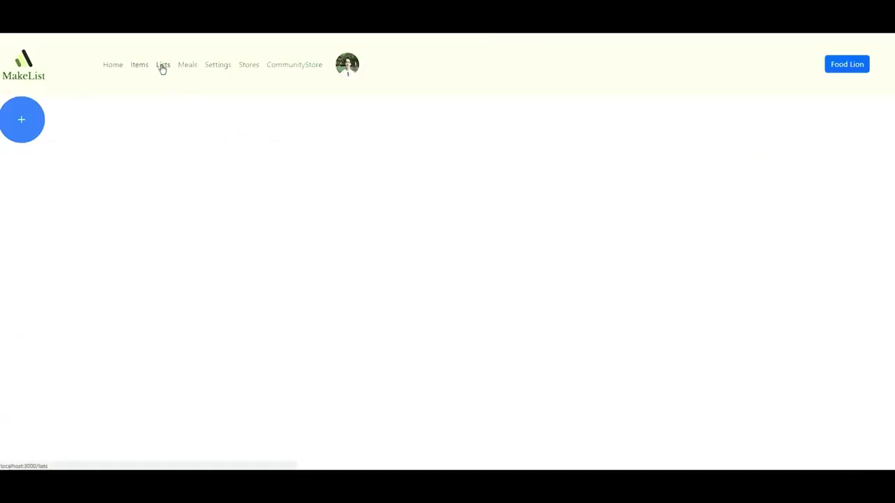
pyautogui.click(36, 119)
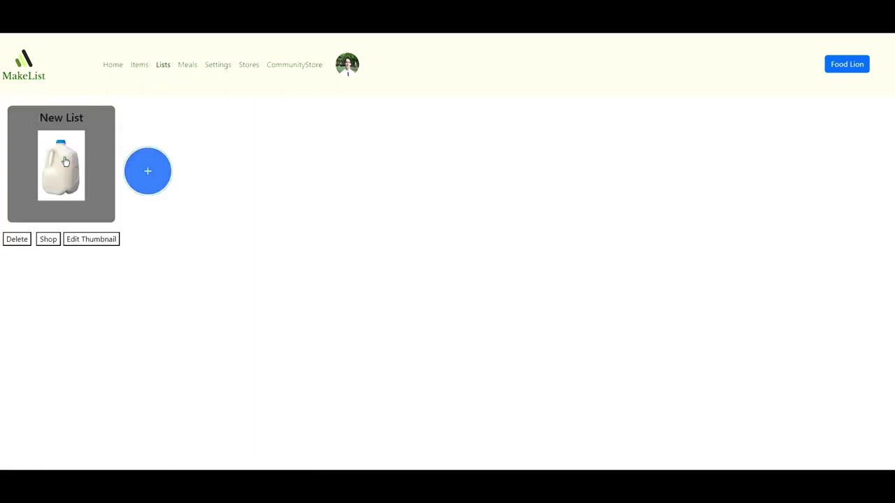
pyautogui.click(66, 162)
pyautogui.click(293, 103)
pyautogui.write('Ste')
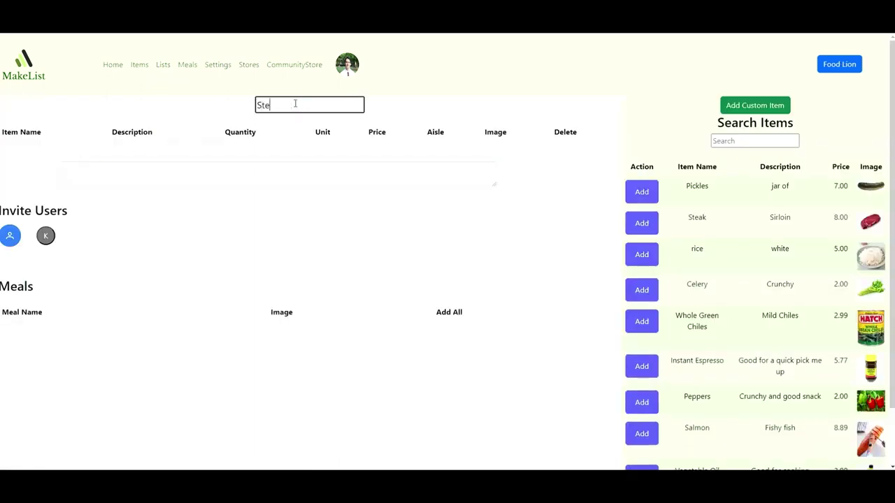
pyautogui.write('ak and Rice')
pyautogui.click(653, 225)
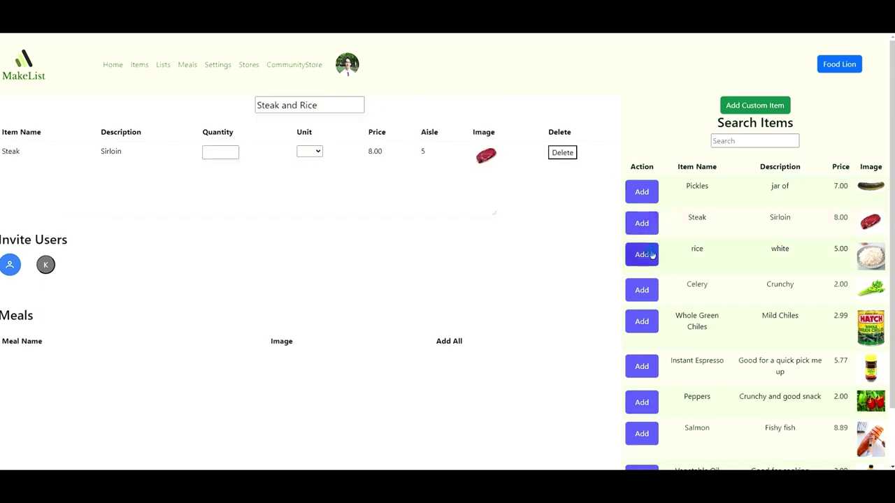
pyautogui.click(650, 255)
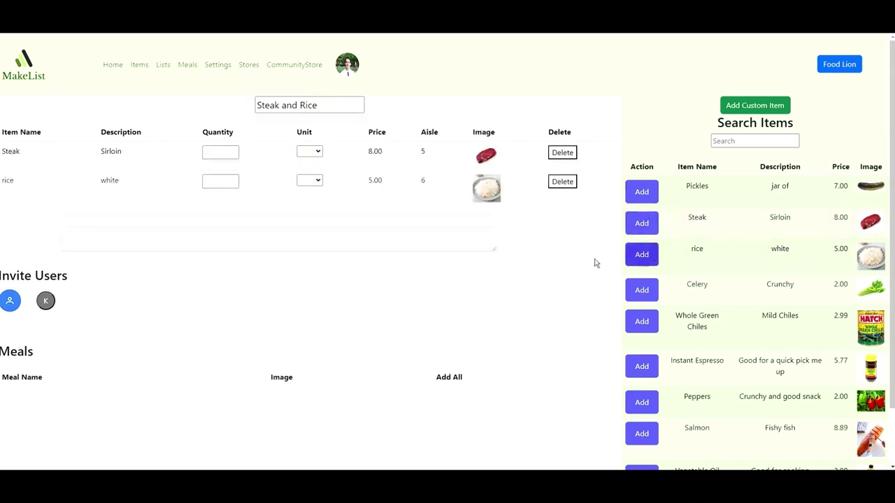
# Set the steak to 1 lb and the rice to 2 cup.
pyautogui.click(310, 152)
pyautogui.click(302, 204)
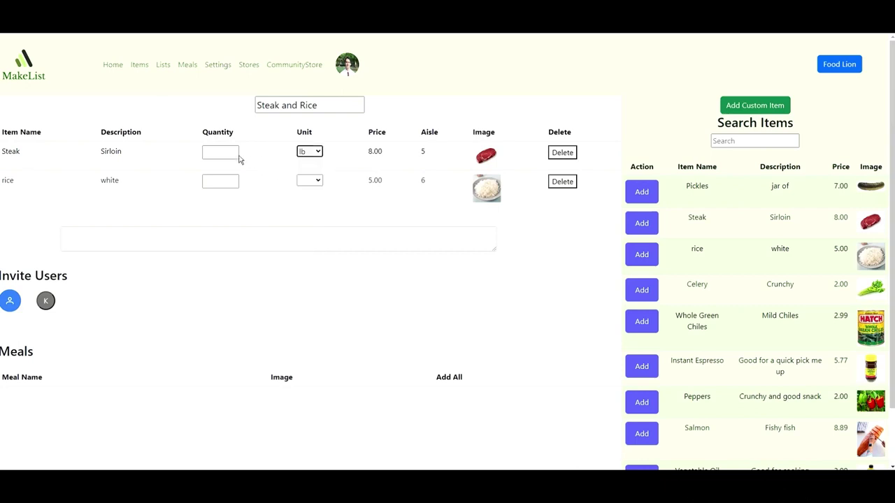
pyautogui.click(234, 155)
pyautogui.write('1')
pyautogui.click(307, 182)
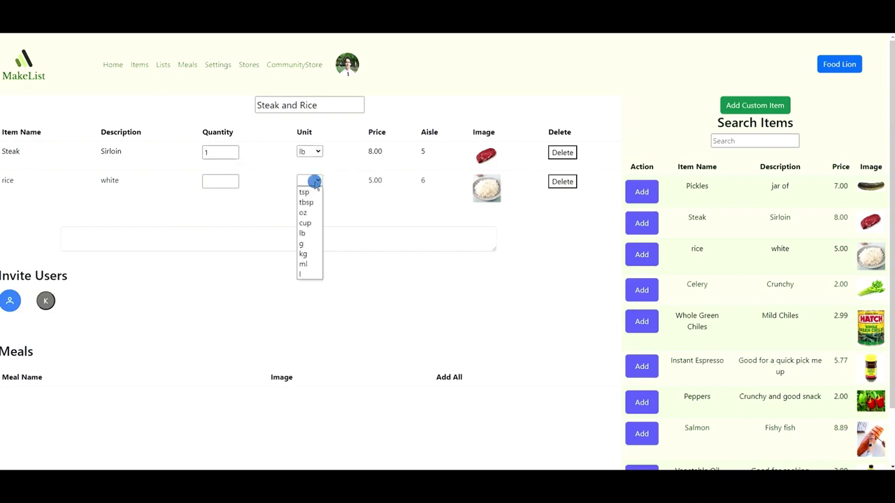
pyautogui.click(308, 224)
pyautogui.click(209, 181)
pyautogui.write('2')
# Give the list the description 'This is where you can put a description'.
pyautogui.click(253, 240)
pyautogui.write('Th')
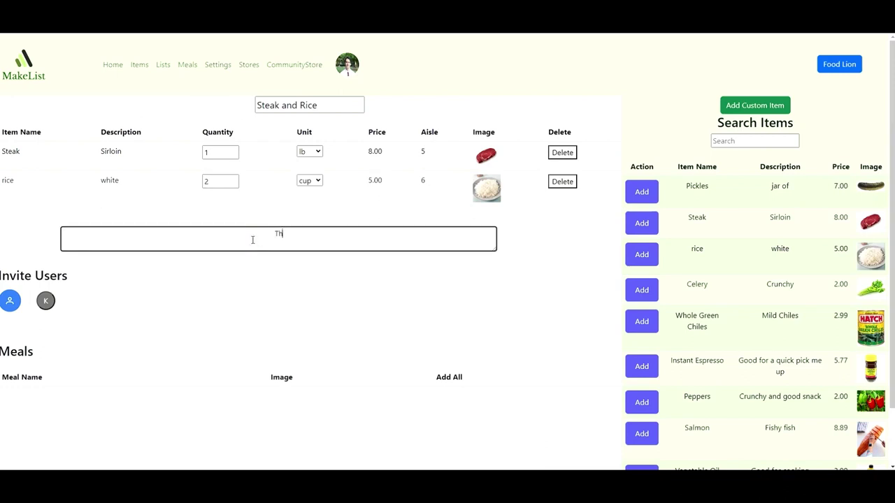
pyautogui.write('is is where you can put a description')
pyautogui.click(324, 276)
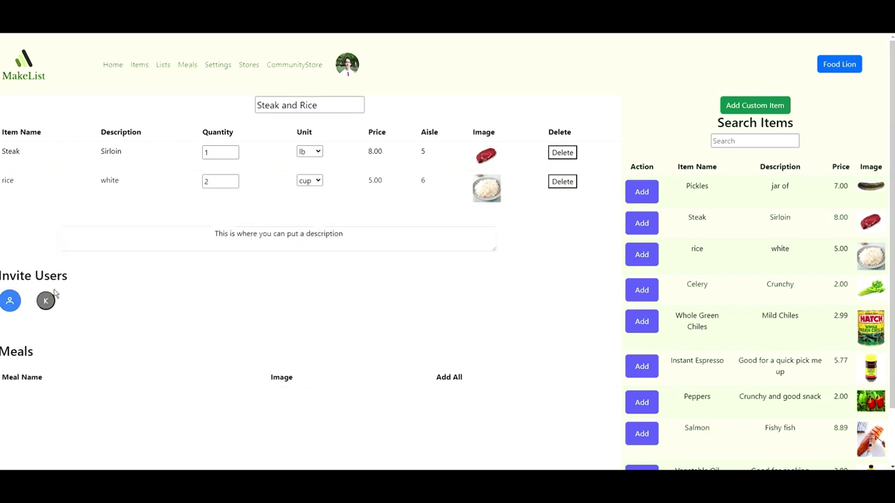
pyautogui.click(18, 302)
# Invite another user to the Steak and Rice list by their e-mail address.
pyautogui.click(413, 157)
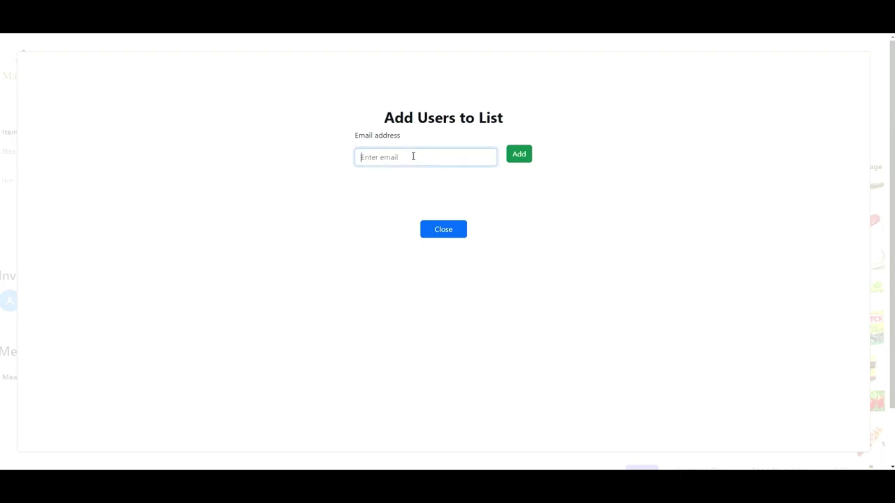
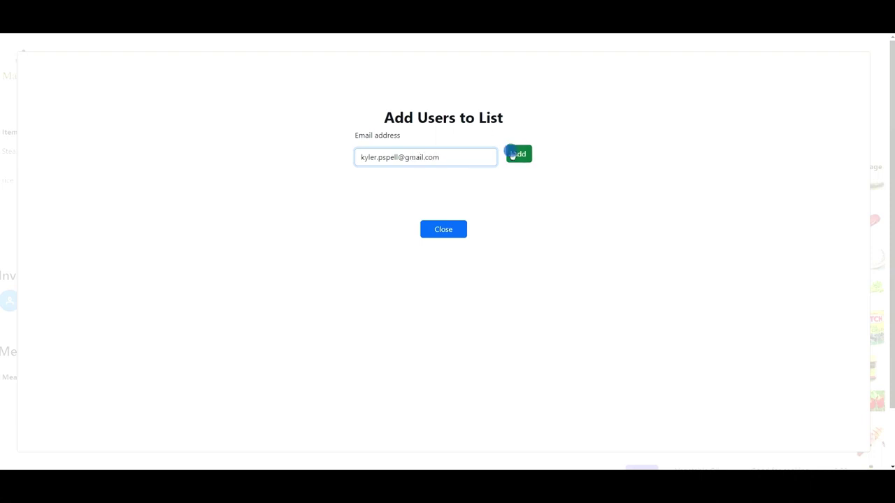
pyautogui.click(513, 155)
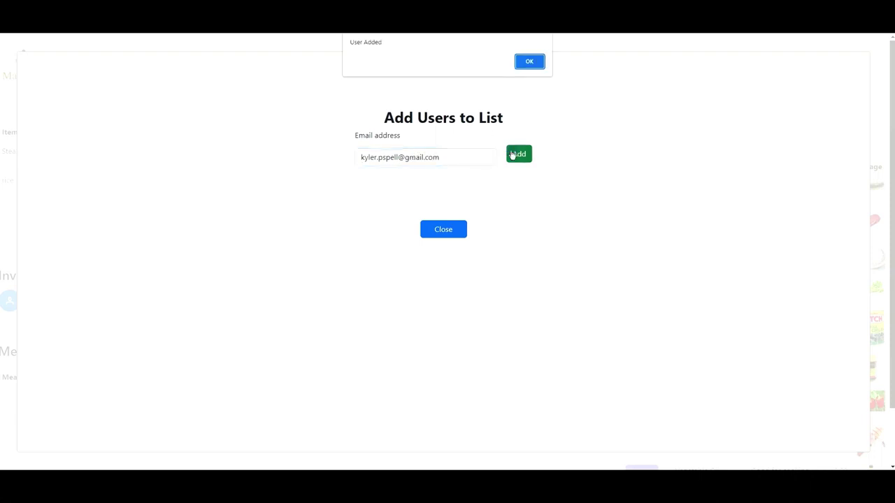
pyautogui.click(524, 61)
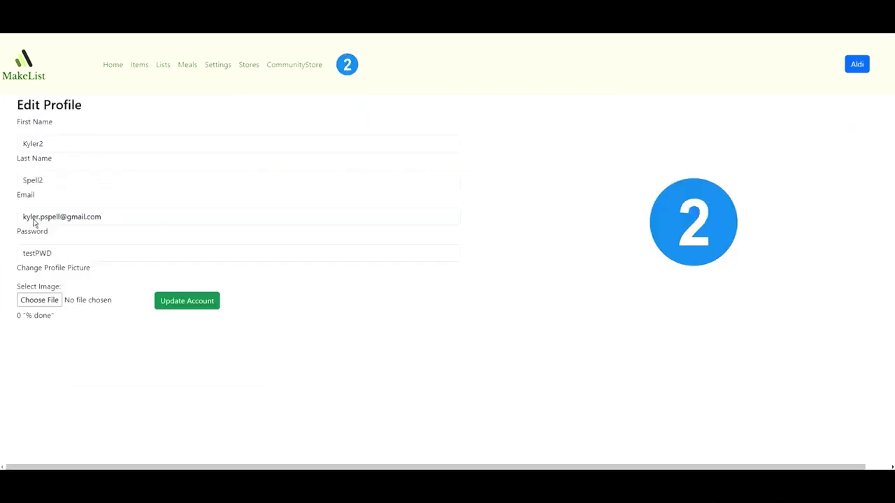
# Add Whole Green Chiles at 2 cup to the Steak and Rice list.
pyautogui.click(163, 65)
pyautogui.click(58, 170)
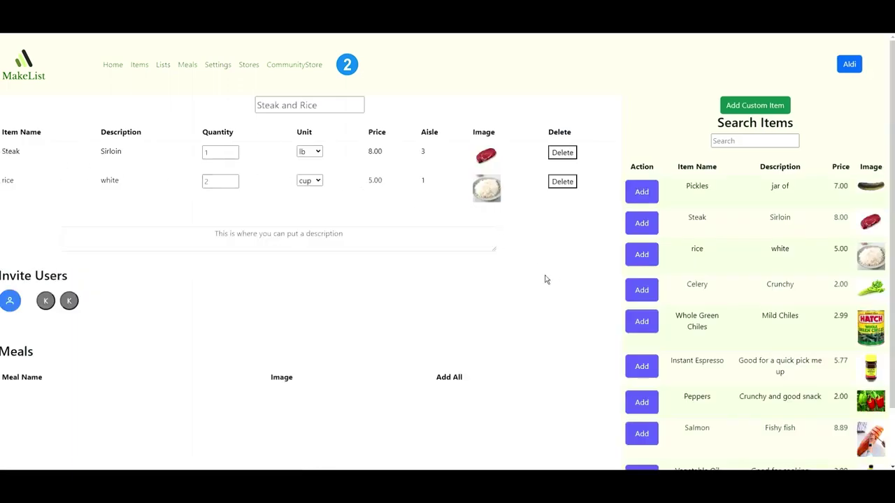
pyautogui.click(649, 321)
pyautogui.click(254, 216)
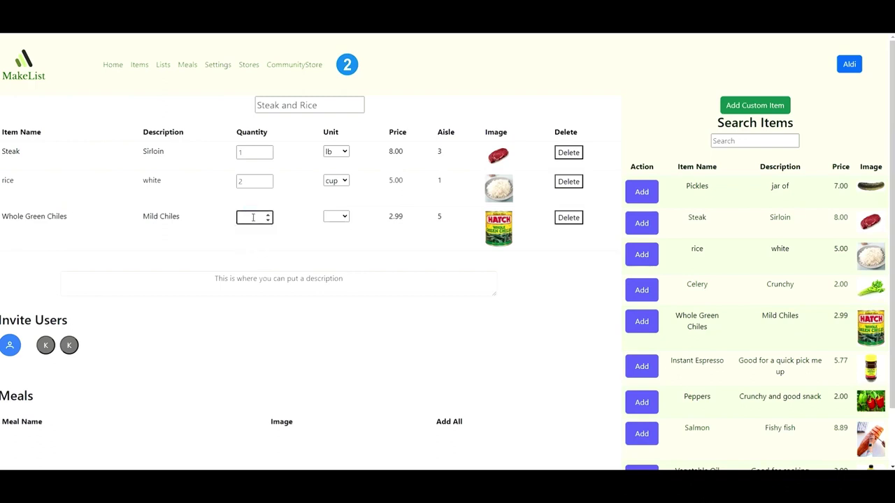
pyautogui.write('2')
pyautogui.click(336, 217)
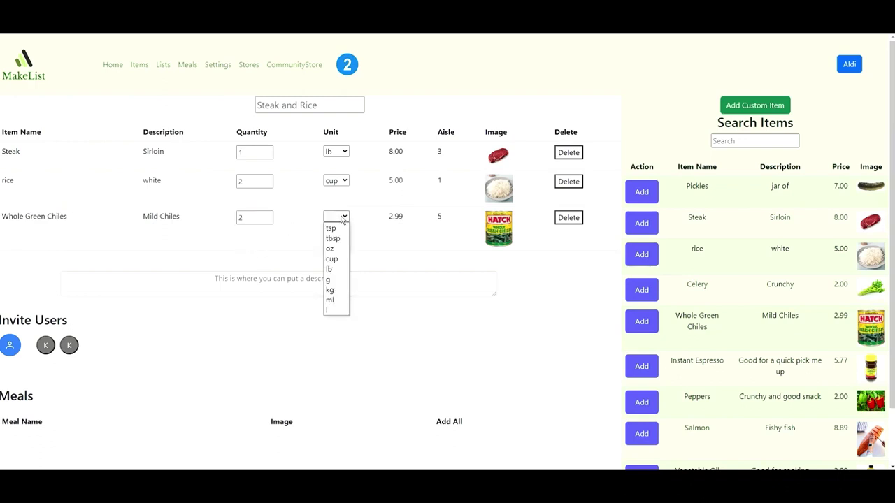
pyautogui.click(334, 259)
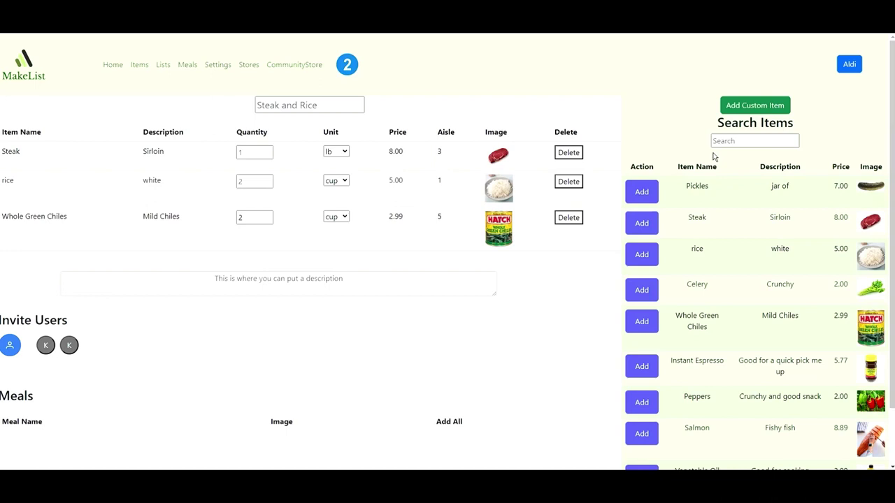
# Search the catalogue for 'mustard' and, finding nothing, start a custom item.
pyautogui.click(739, 141)
pyautogui.write('s')
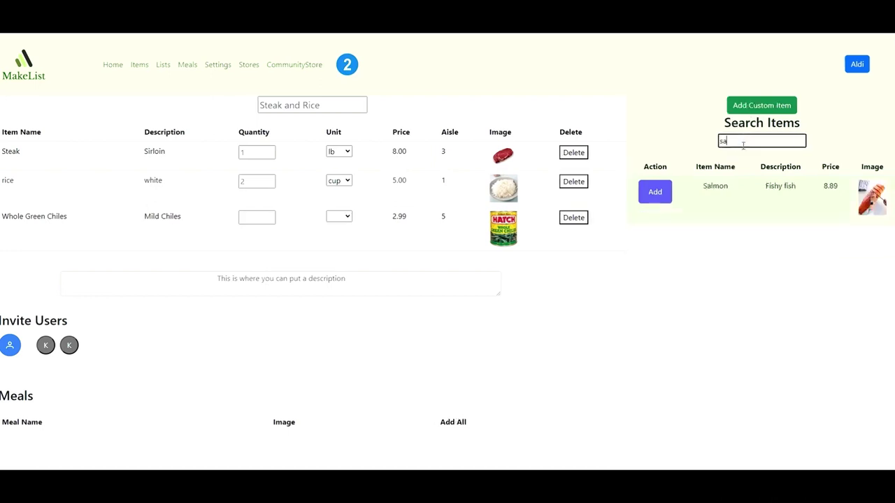
pyautogui.press('BackSpace')
pyautogui.write('r')
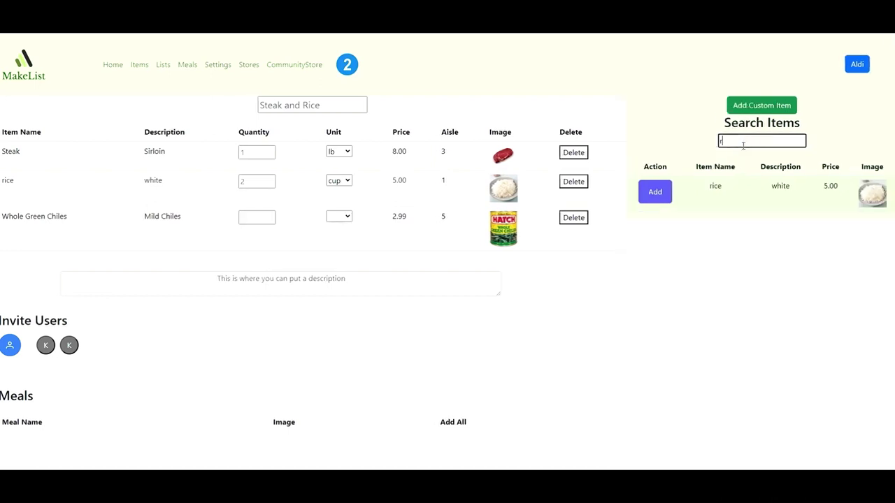
pyautogui.press('BackSpace')
pyautogui.write('mustard')
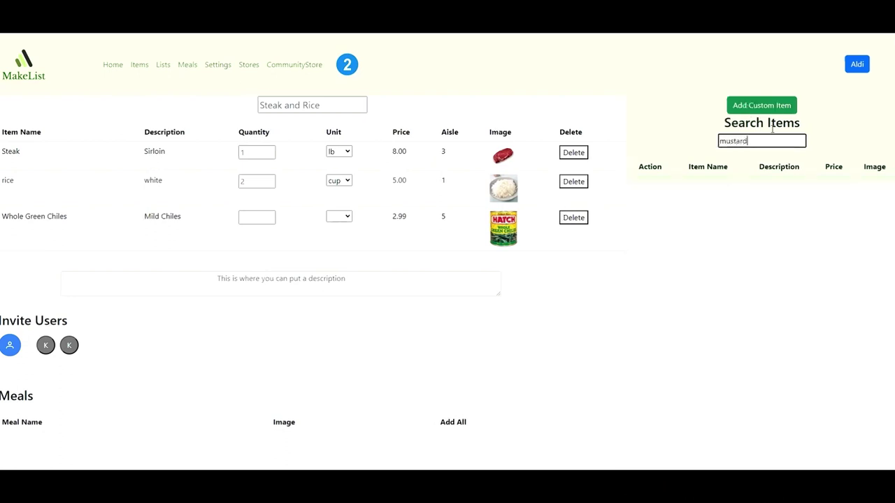
pyautogui.click(763, 106)
# Create a Mustard item, 'Good on hotdogs!', priced 2.99 with the mustard.jpg picture.
pyautogui.click(270, 143)
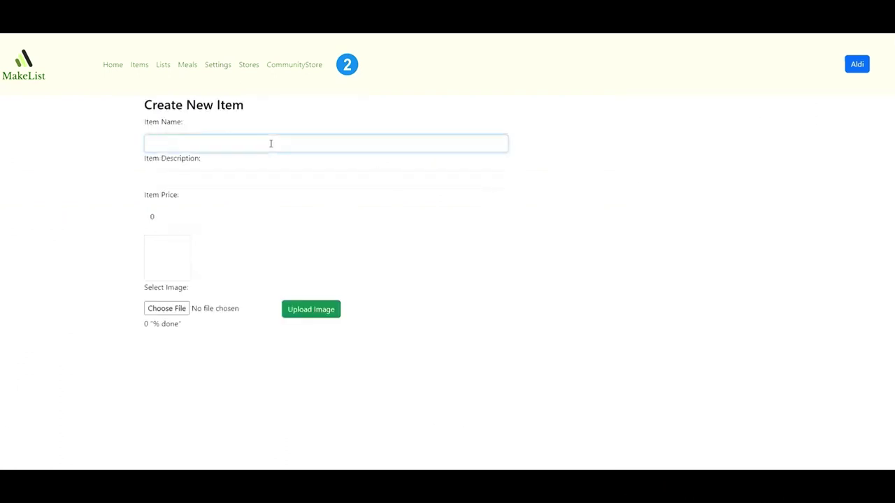
pyautogui.press('Tab')
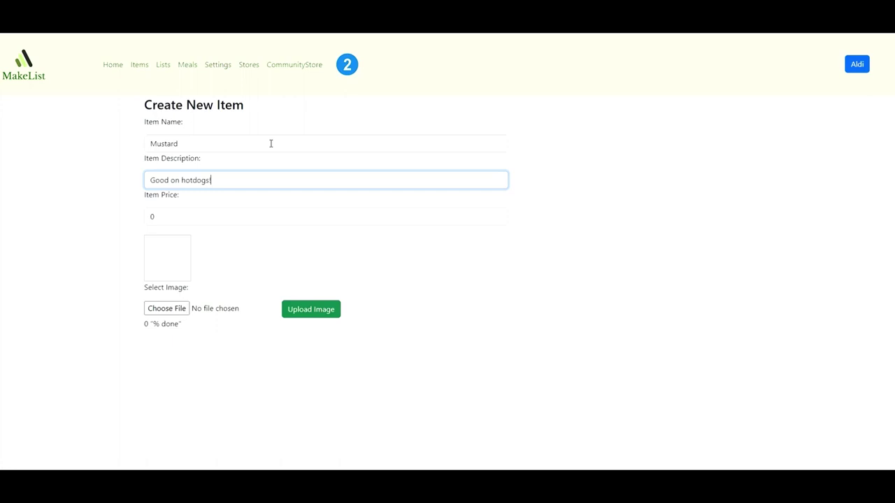
pyautogui.click(191, 211)
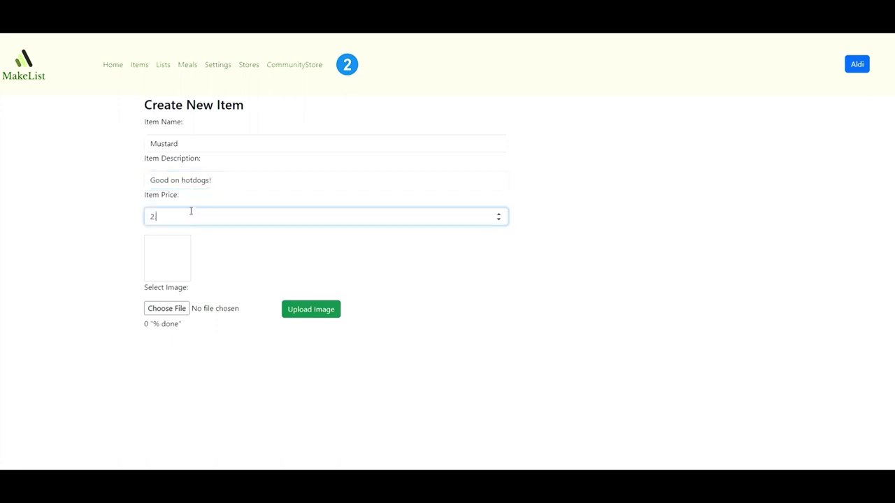
pyautogui.write('2.99')
pyautogui.moveTo(238, 279); pyautogui.dragTo(180, 310)
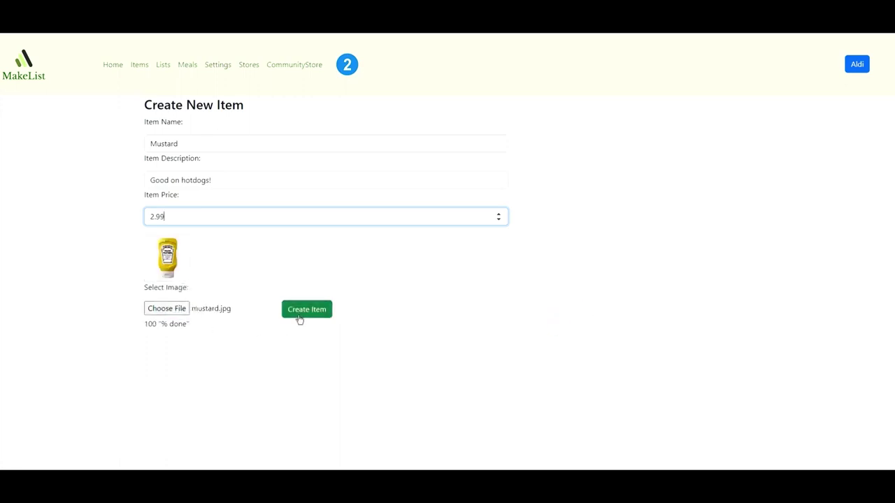
pyautogui.click(299, 315)
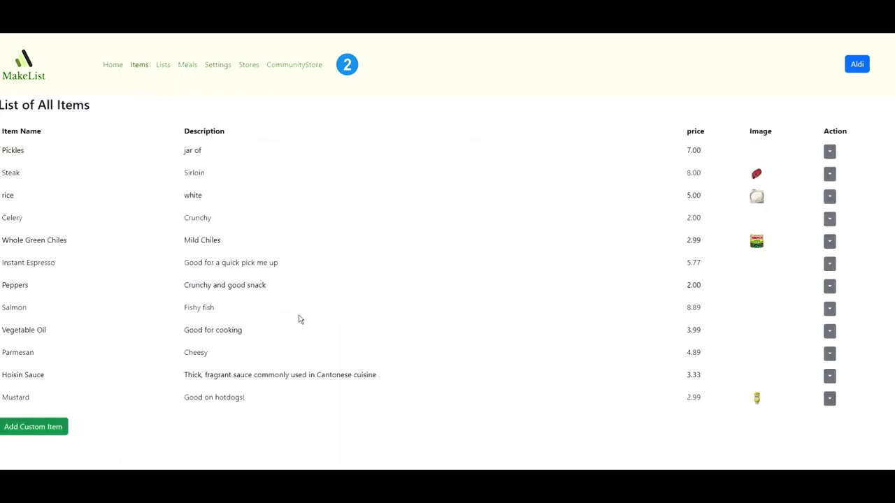
# Search 'musta' and add Mustard to the Steak and Rice list, then view the stores.
pyautogui.click(163, 66)
pyautogui.click(88, 167)
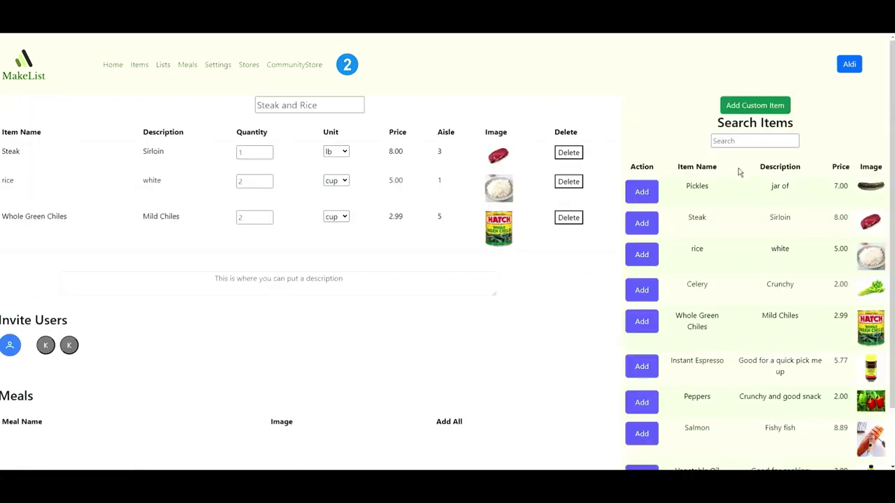
pyautogui.click(741, 141)
pyautogui.write('musta')
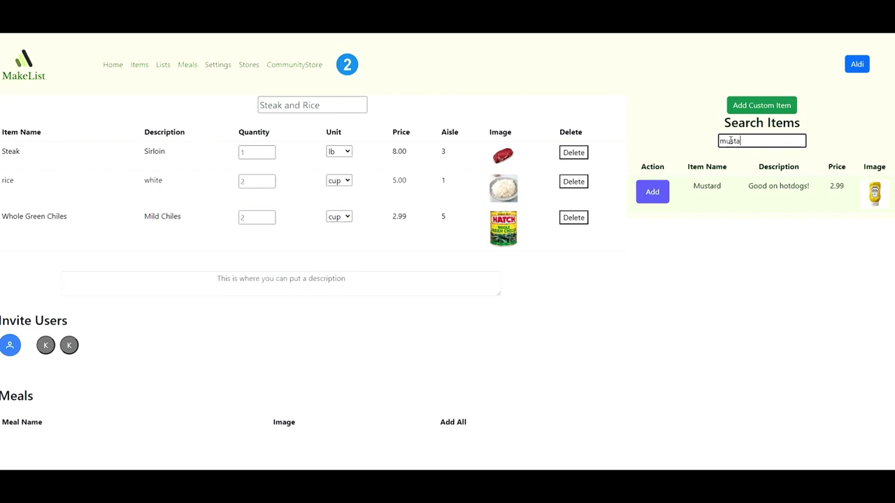
pyautogui.click(653, 193)
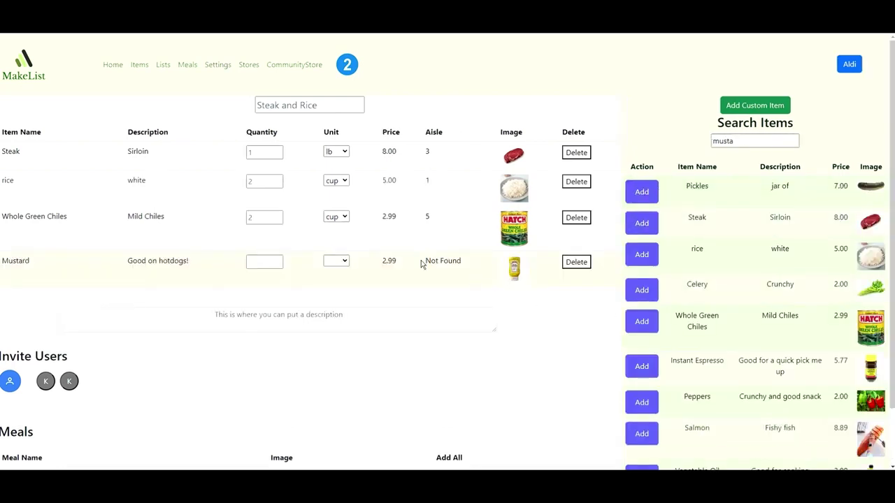
pyautogui.moveTo(421, 263); pyautogui.dragTo(465, 262)
pyautogui.click(467, 262)
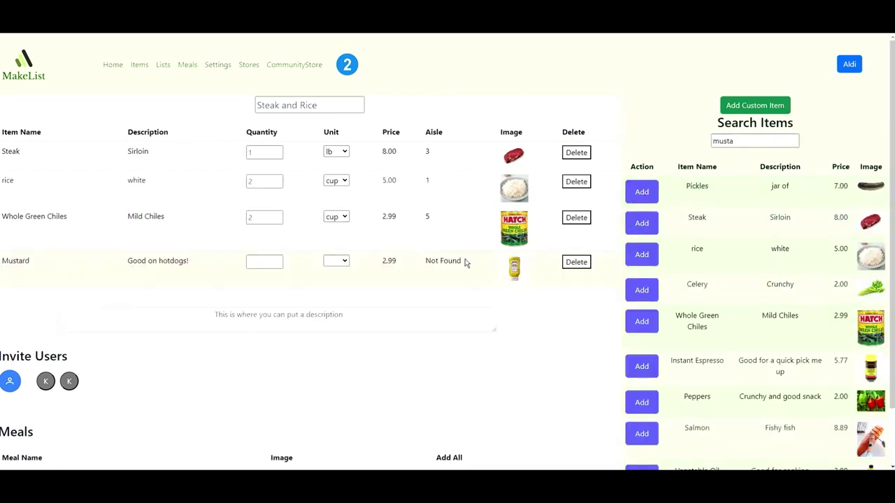
pyautogui.click(248, 65)
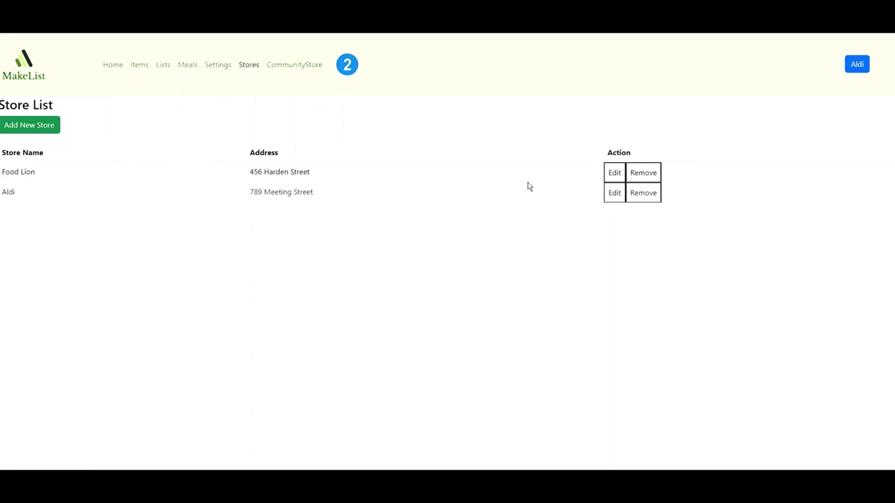
# Mark Mustard as stocked at Aldi in aisle 7.
pyautogui.click(613, 192)
pyautogui.scroll(-4, 563, 286)
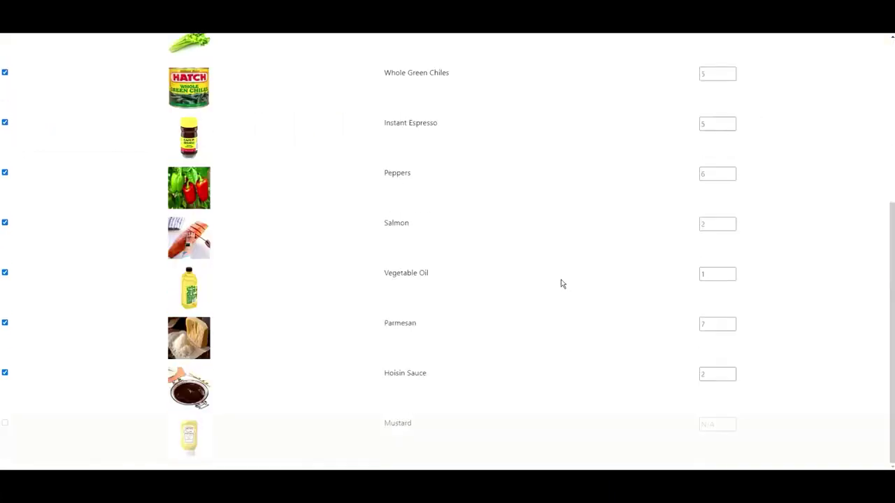
pyautogui.click(5, 423)
pyautogui.click(708, 429)
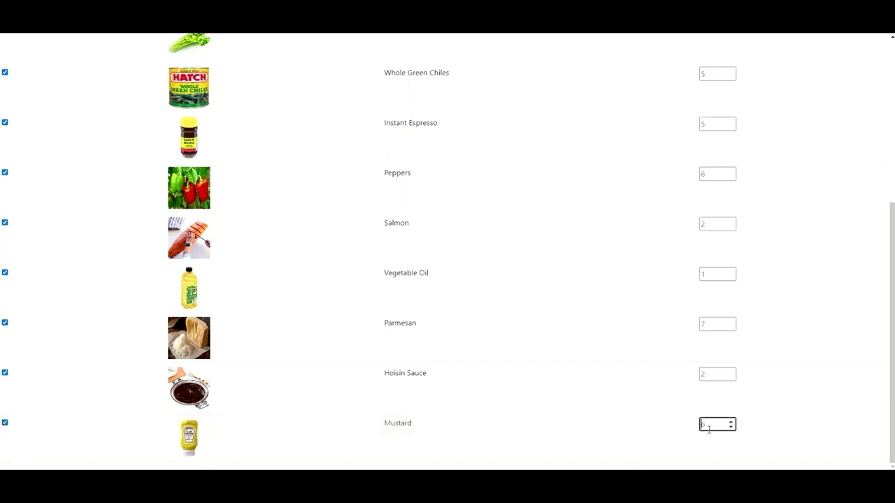
pyautogui.scroll(4, 439, 367)
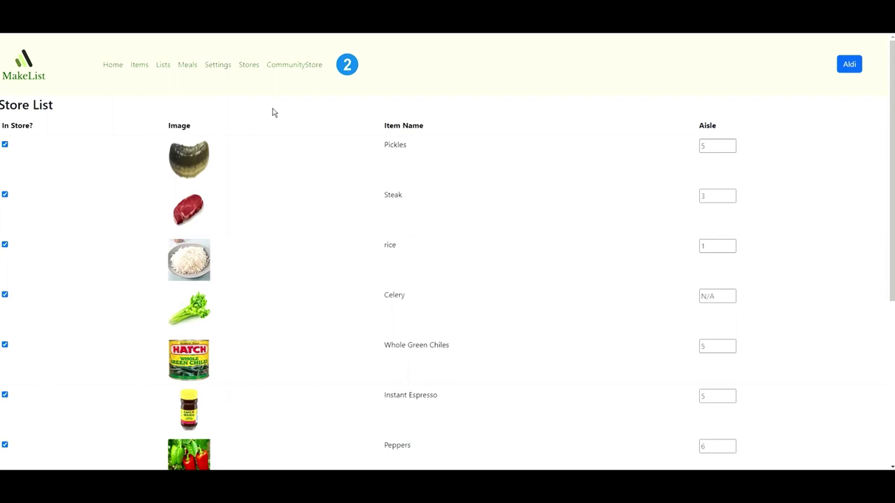
# Set Mustard to 1 oz in the Steak and Rice list.
pyautogui.click(166, 66)
pyautogui.click(80, 157)
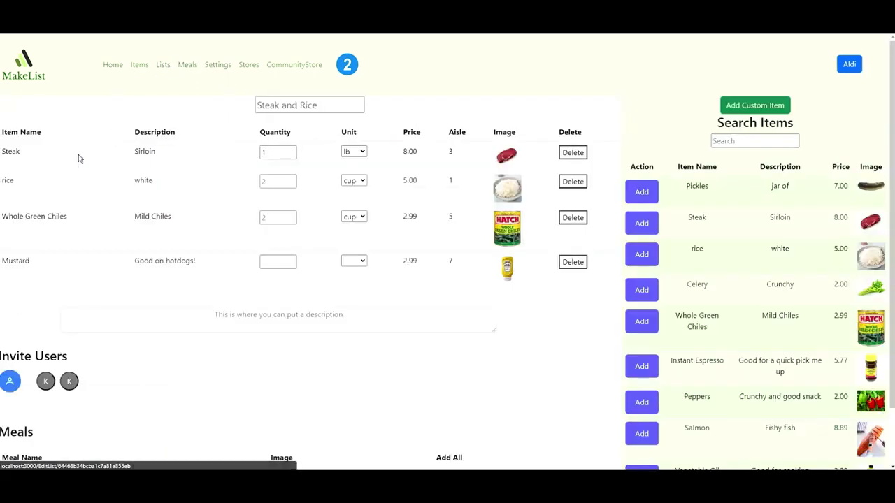
pyautogui.click(291, 264)
pyautogui.click(346, 263)
pyautogui.click(350, 294)
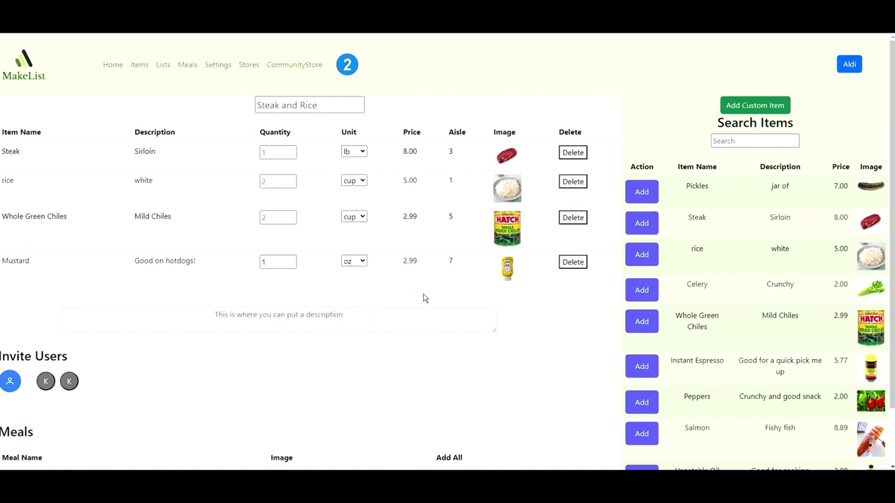
pyautogui.scroll(-1, 424, 286)
# Start shopping Steak and Rice, then switch the preferred units to Metric in Settings.
pyautogui.scroll(1, 412, 273)
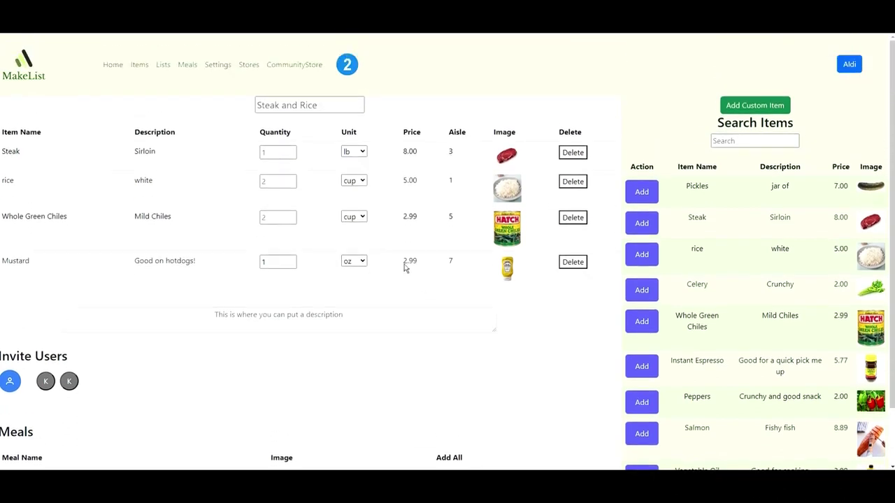
pyautogui.click(166, 66)
pyautogui.click(33, 240)
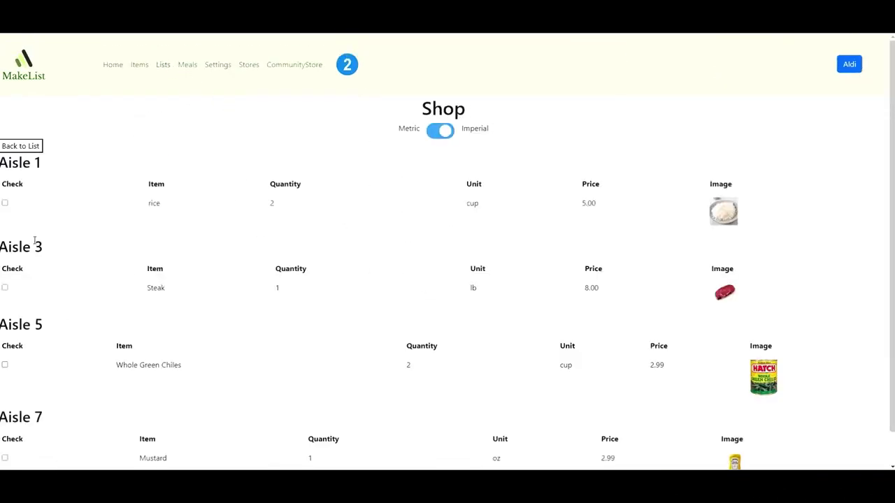
pyautogui.moveTo(373, 136); pyautogui.dragTo(511, 130)
pyautogui.click(516, 130)
pyautogui.click(220, 68)
pyautogui.click(204, 330)
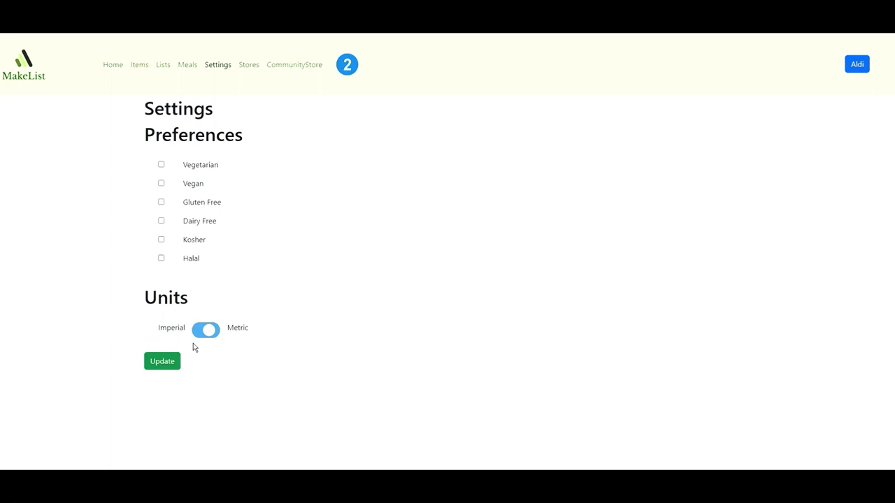
# Reopen the Steak and Rice shop view, compare metric amounts, and toggle back to Imperial.
pyautogui.click(166, 66)
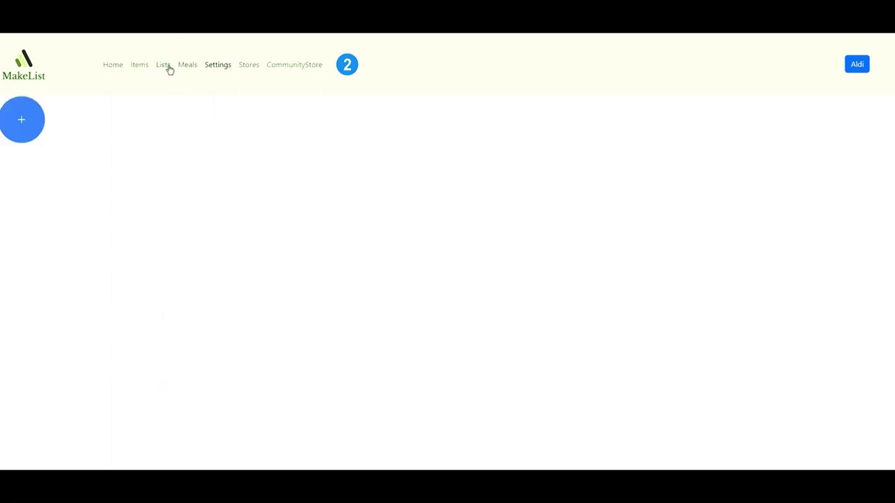
pyautogui.click(33, 240)
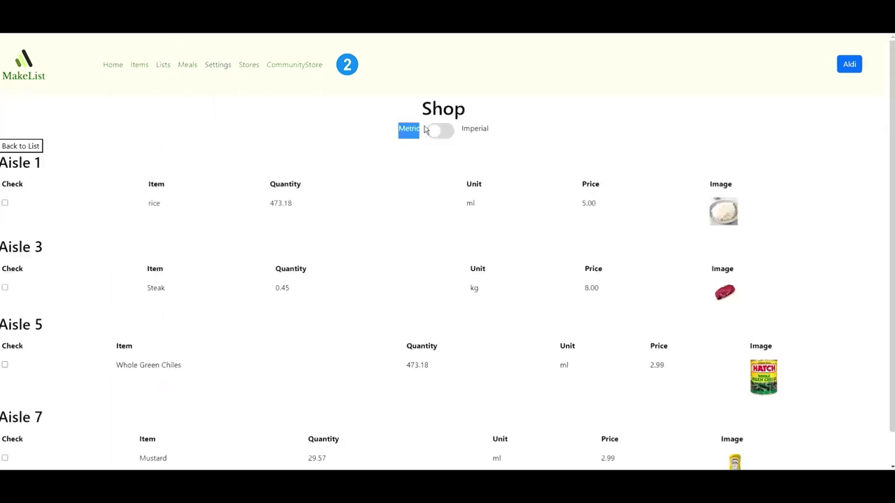
pyautogui.moveTo(262, 204); pyautogui.dragTo(505, 207)
pyautogui.moveTo(272, 288); pyautogui.dragTo(483, 296)
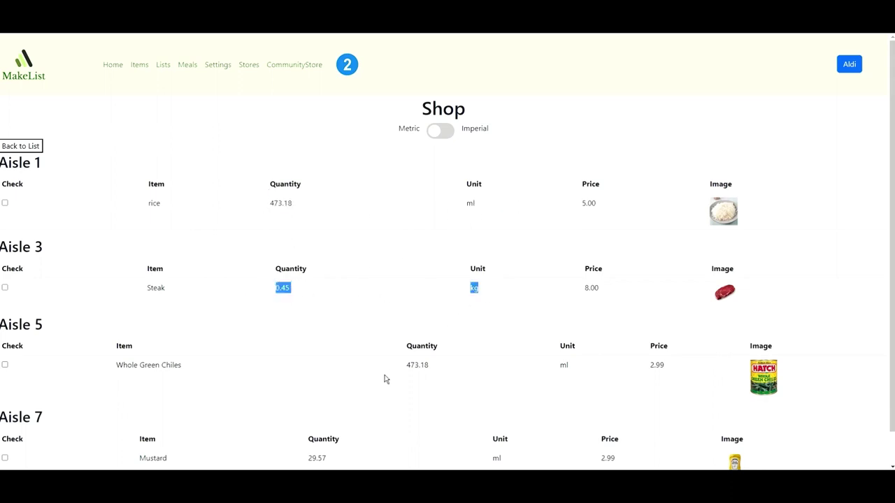
pyautogui.moveTo(404, 364); pyautogui.dragTo(567, 365)
pyautogui.click(439, 130)
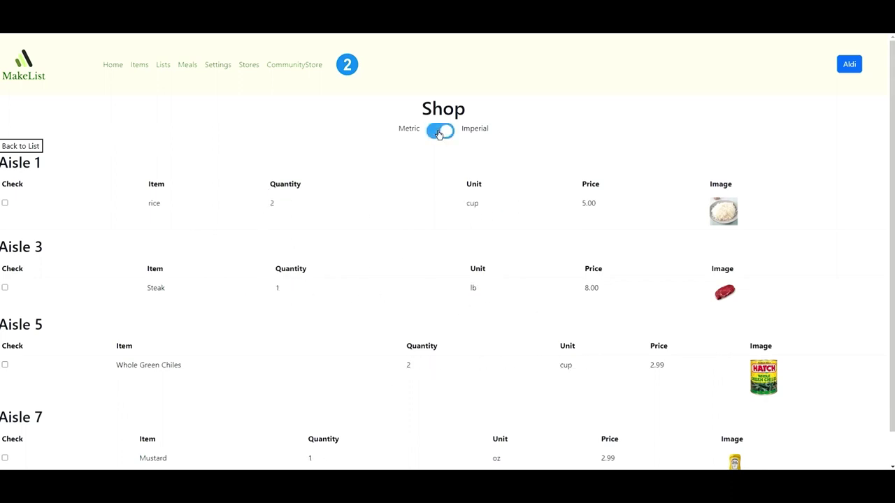
pyautogui.click(440, 131)
pyautogui.click(439, 131)
pyautogui.scroll(-1, 375, 168)
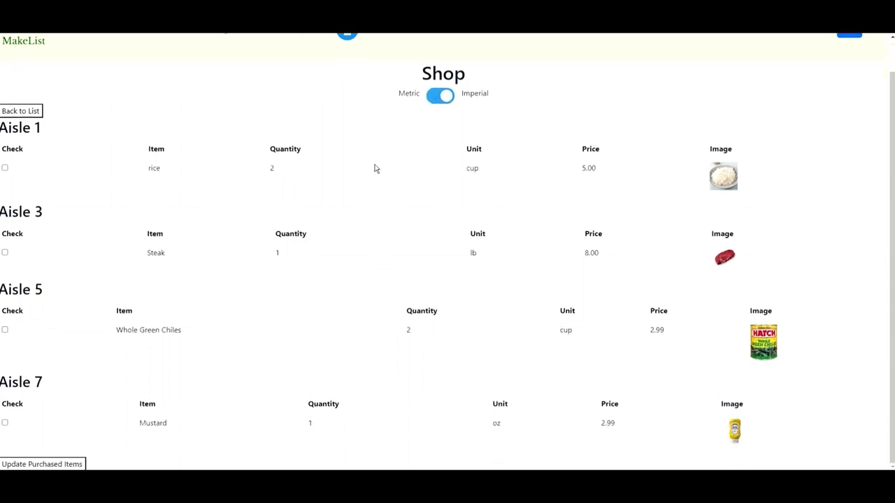
pyautogui.scroll(1, 237, 173)
pyautogui.scroll(-1, 34, 200)
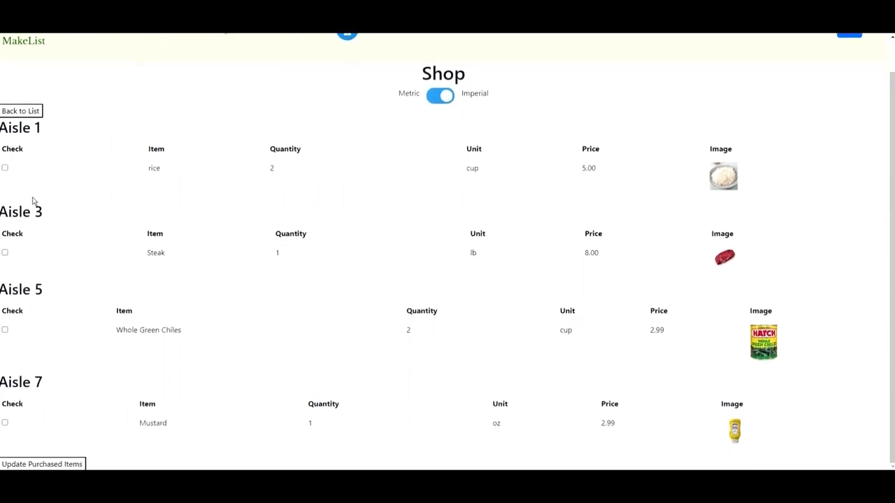
# Check off rice, Steak and Whole Green Chiles as bought.
pyautogui.click(5, 168)
pyautogui.click(5, 253)
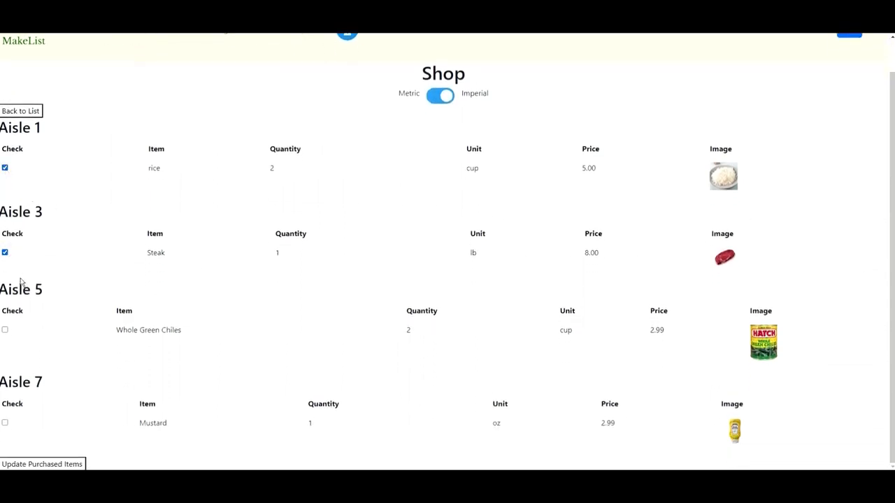
pyautogui.click(5, 330)
pyautogui.scroll(1, 140, 391)
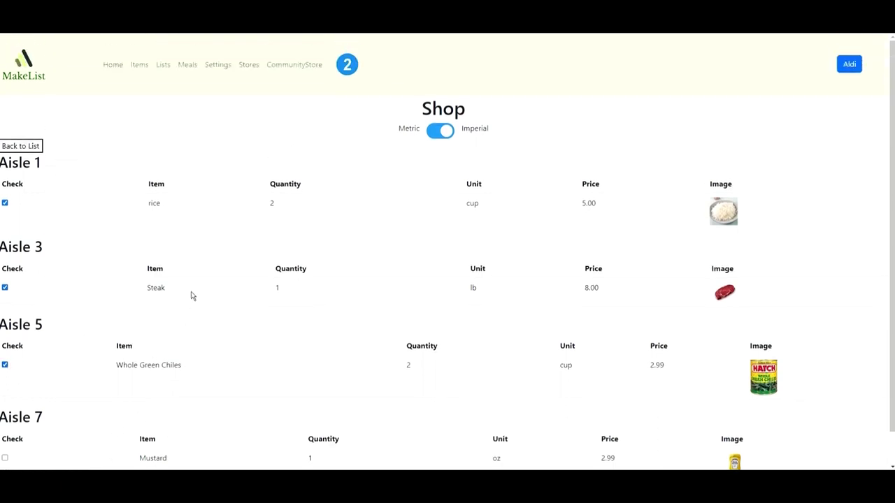
# Create a new meal containing Steak, rice, Whole Green Chiles and Mustard.
pyautogui.click(182, 68)
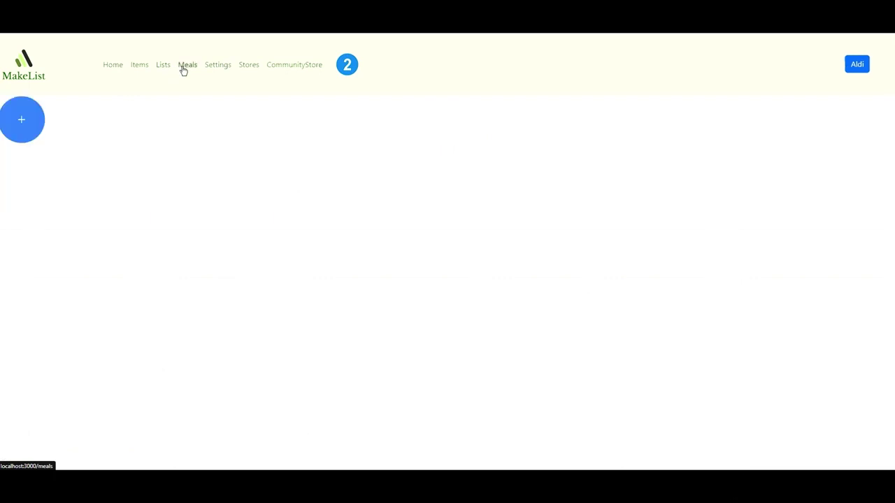
pyautogui.click(33, 126)
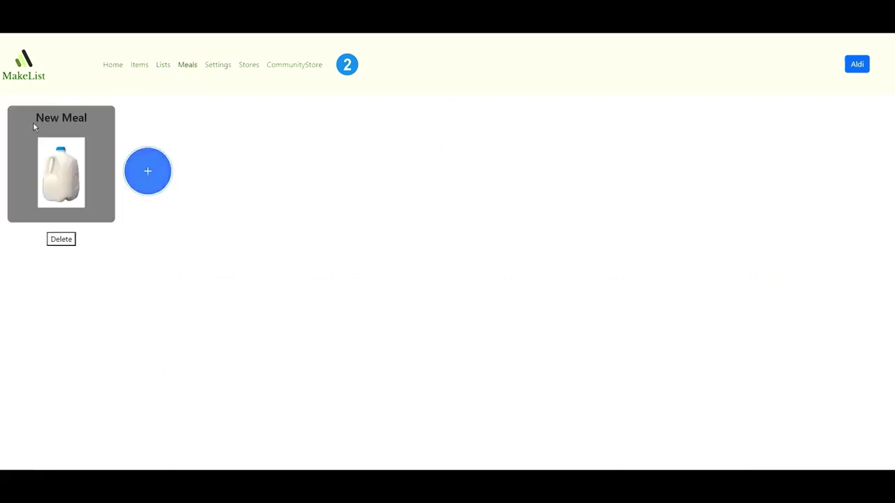
pyautogui.click(53, 171)
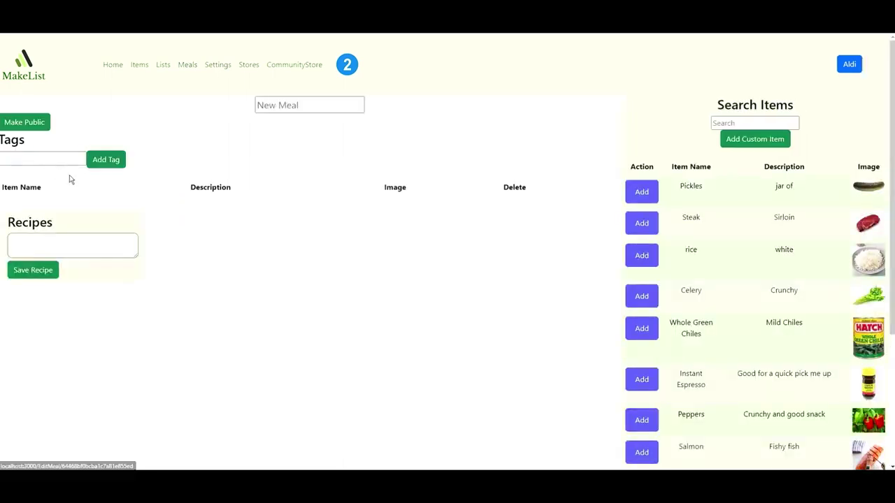
pyautogui.click(640, 222)
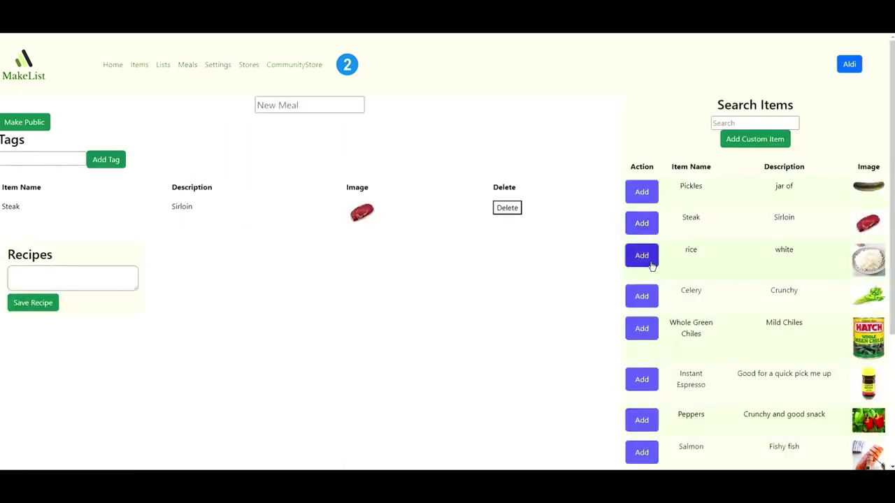
pyautogui.click(643, 257)
pyautogui.scroll(-2, 706, 267)
pyautogui.click(637, 195)
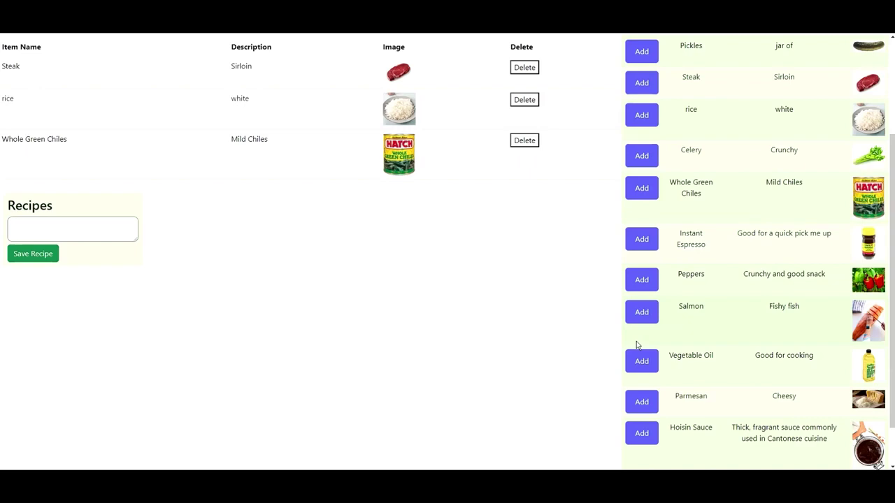
pyautogui.scroll(-1, 635, 343)
pyautogui.click(640, 438)
pyautogui.scroll(3, 735, 365)
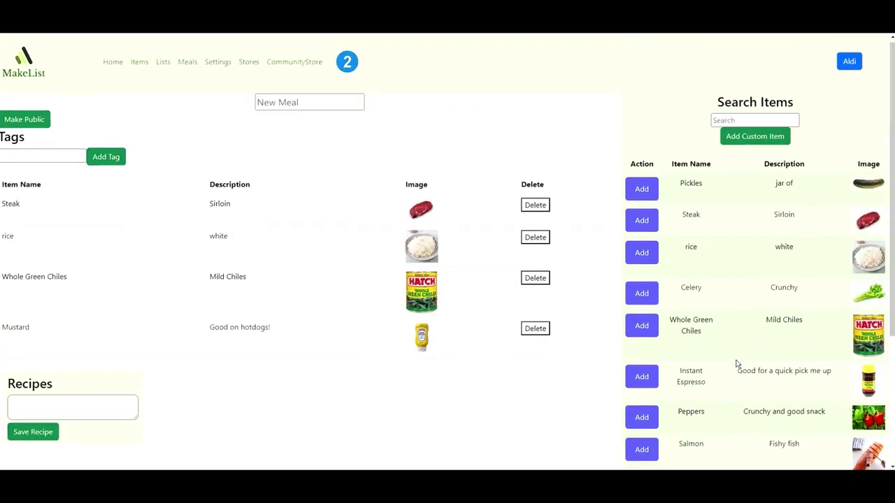
# Tag the meal 'Really tasty' and name it 'Steak and rice meal'.
pyautogui.click(39, 162)
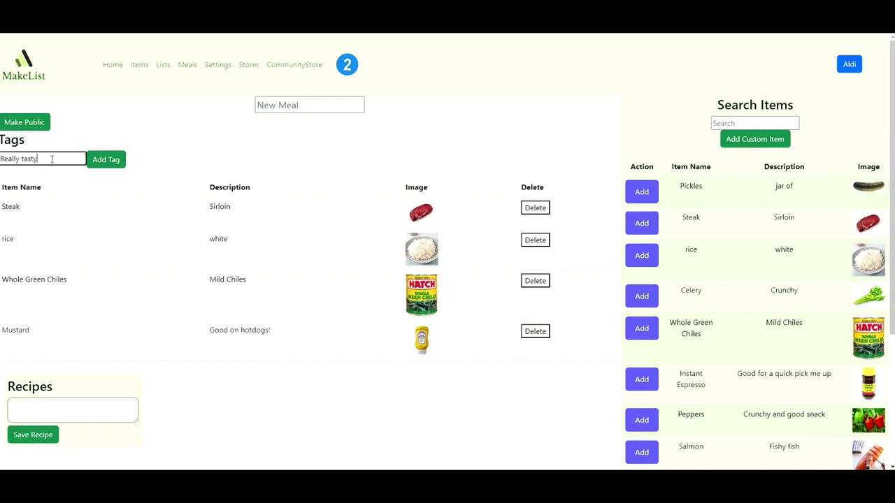
pyautogui.click(106, 159)
pyautogui.click(297, 105)
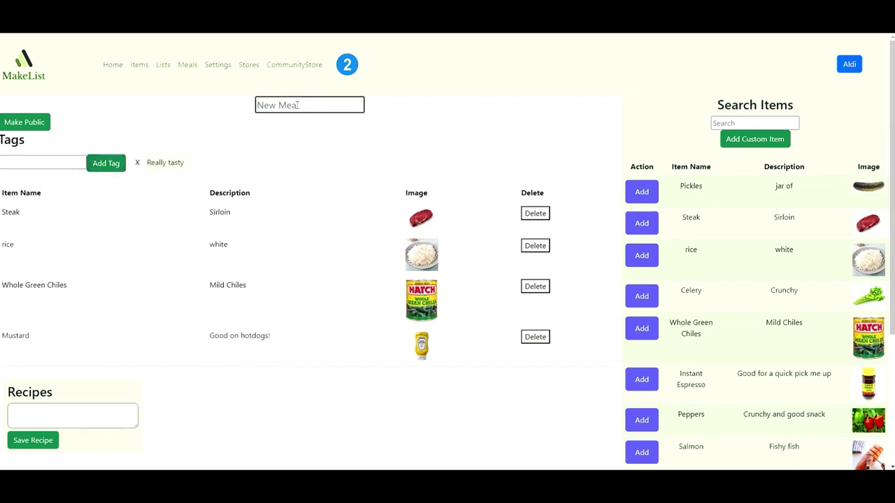
pyautogui.write('Steak and rice meal!')
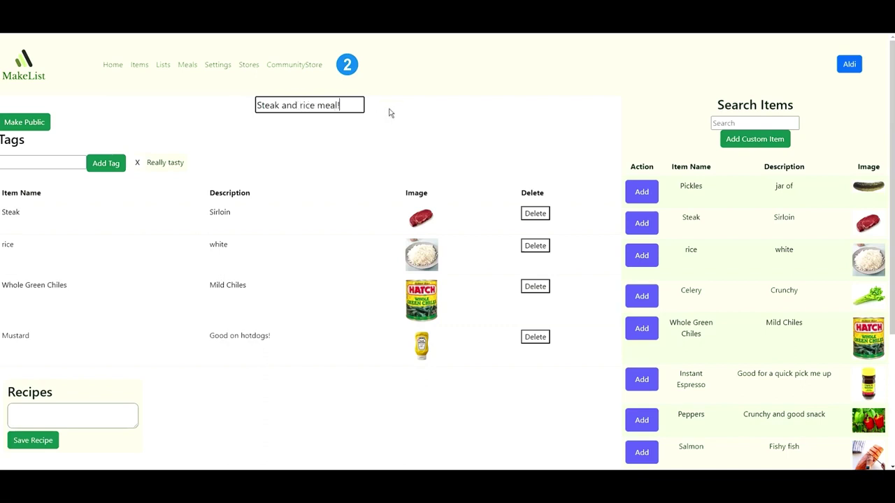
# Write a recipe note for the meal and make it public.
pyautogui.click(94, 412)
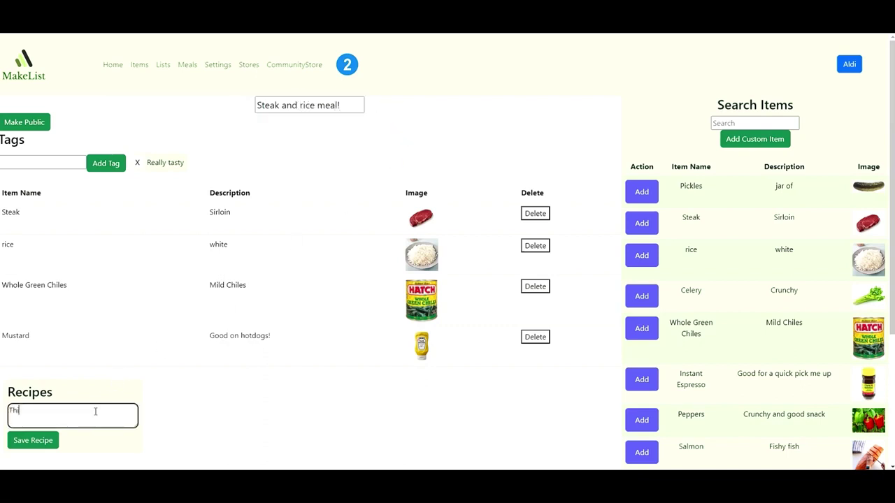
pyautogui.write('This is where you can put the recipe')
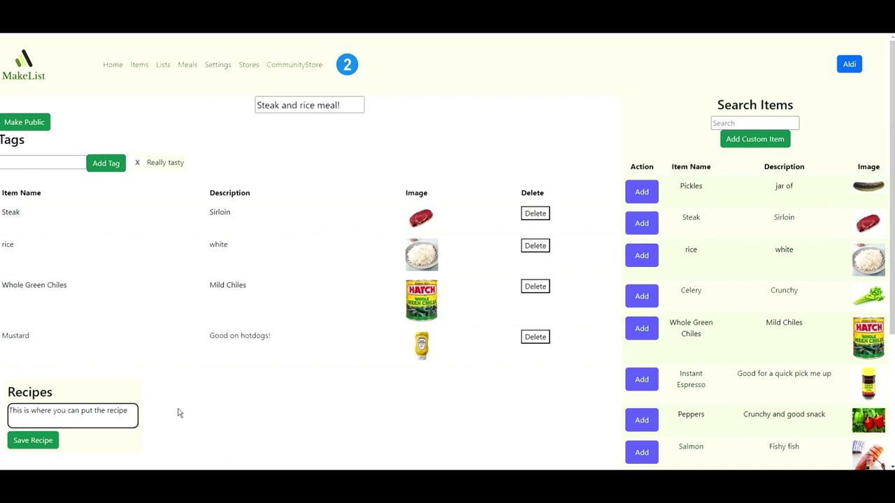
pyautogui.click(188, 408)
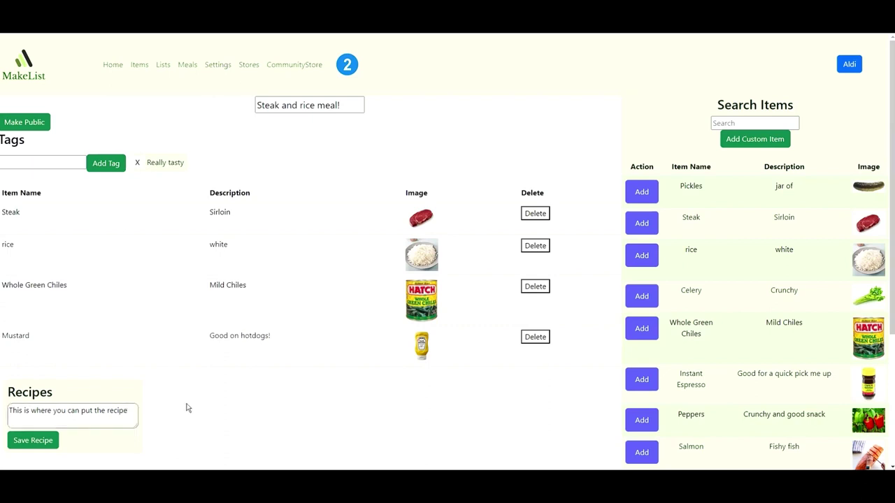
pyautogui.click(28, 123)
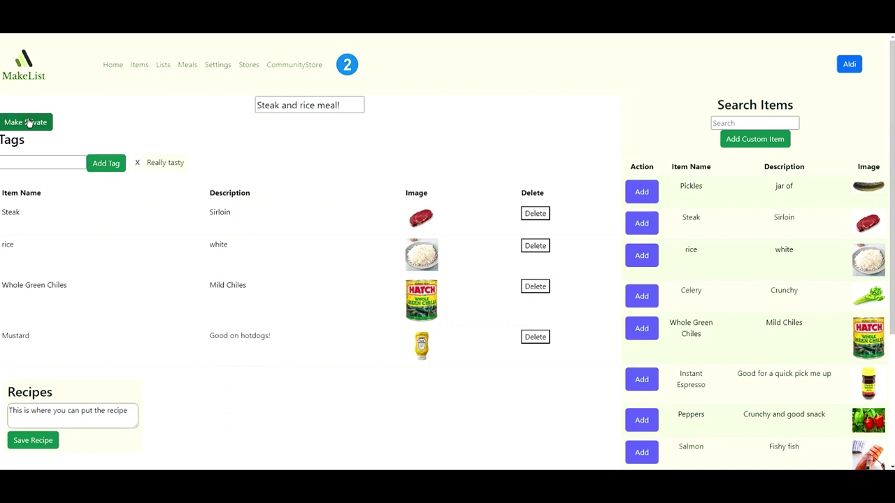
# Open the Steak and rice meal! listing in the Community Store and start a review.
pyautogui.click(289, 70)
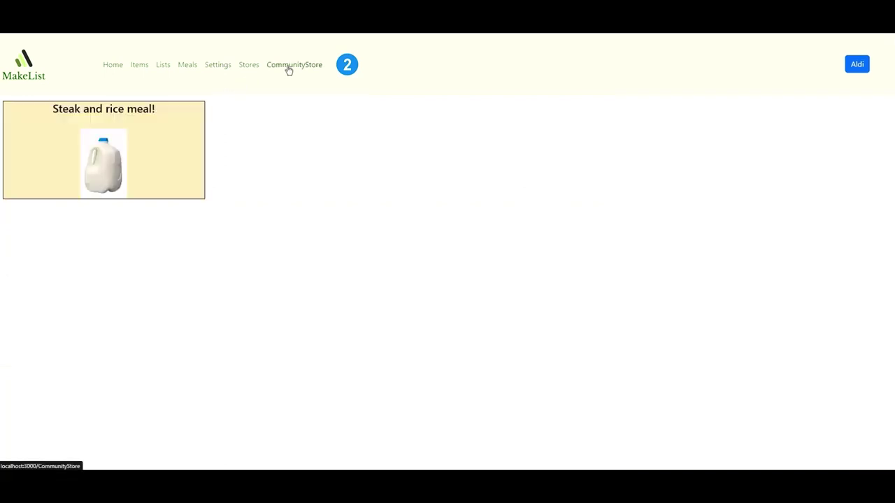
pyautogui.click(121, 152)
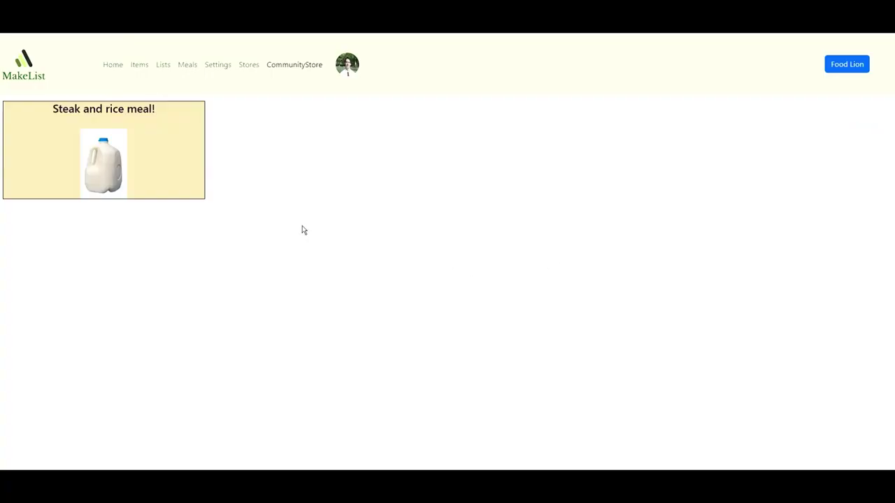
pyautogui.click(168, 166)
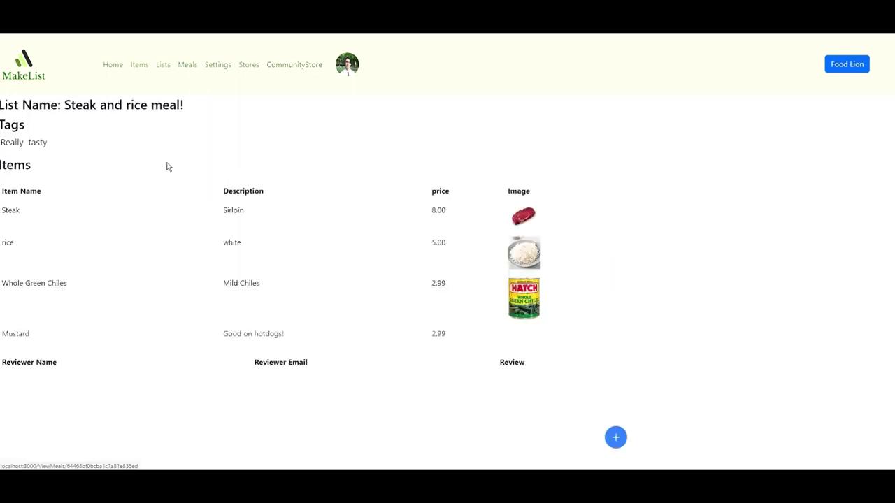
pyautogui.click(615, 459)
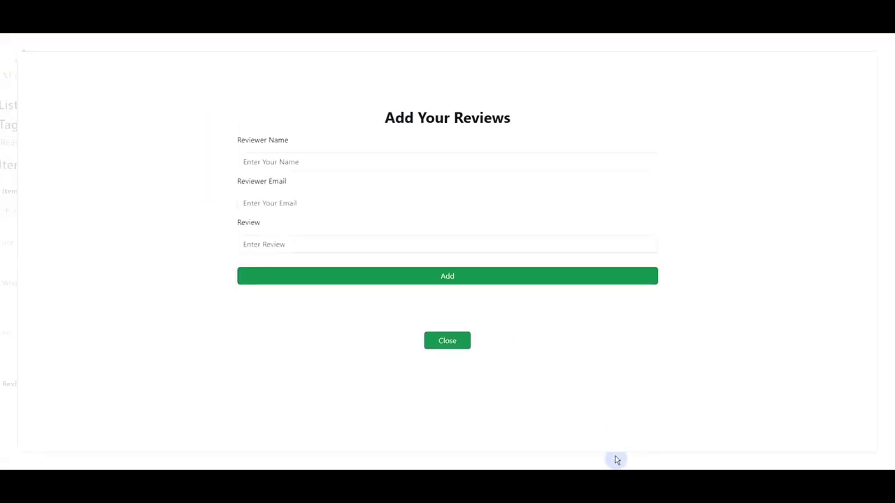
# Submit a review with the reviewer's name, e-mail and 'This is a fantastic meal!' text.
pyautogui.click(380, 161)
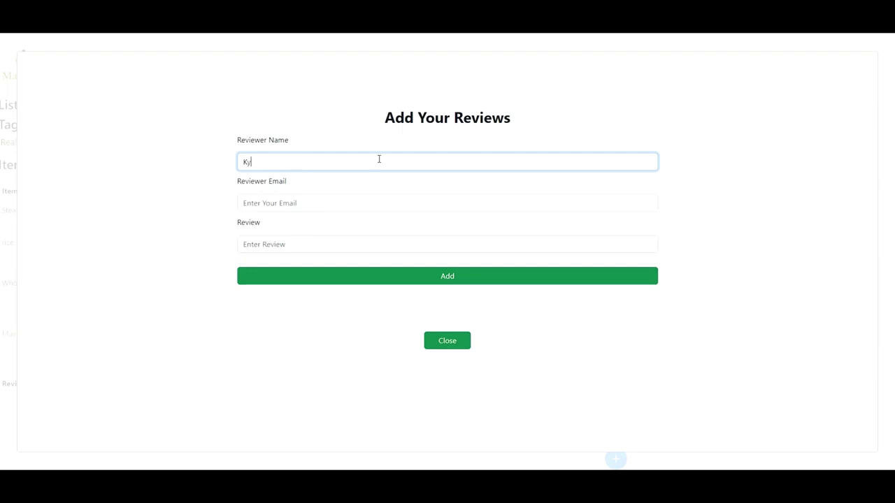
pyautogui.press('Tab')
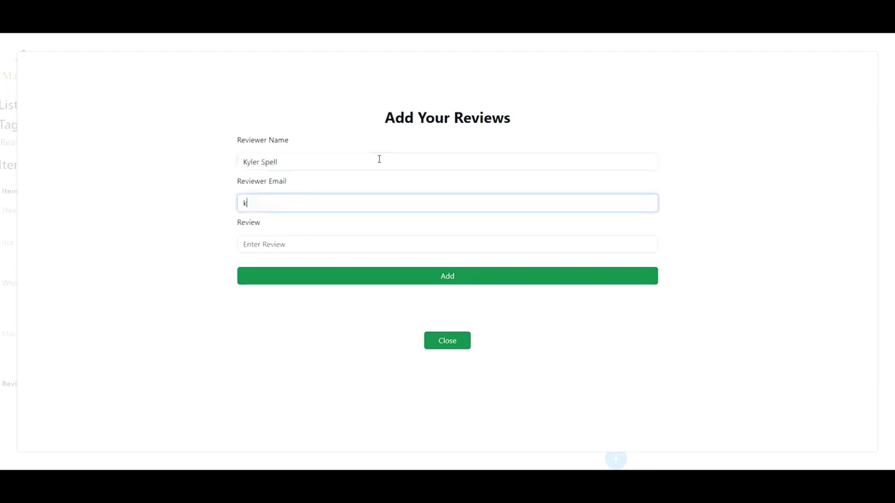
pyautogui.press('Tab')
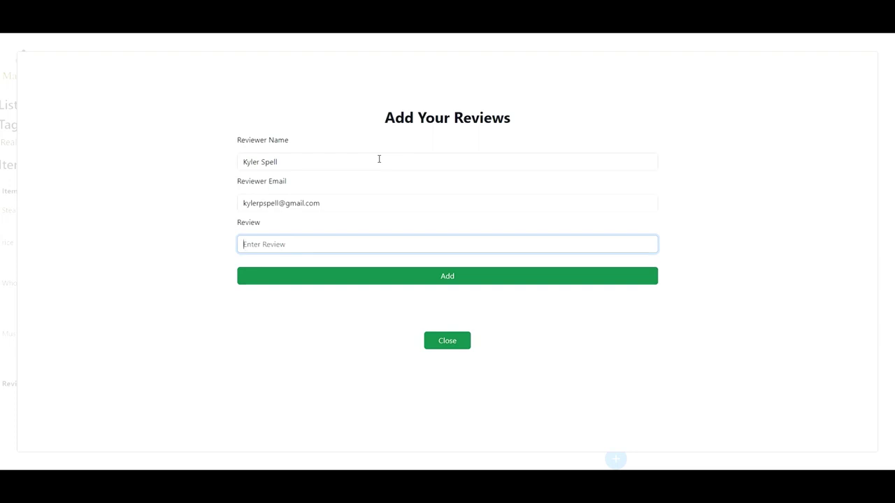
pyautogui.write('This is a fantastic meal! The mustard really sells it!')
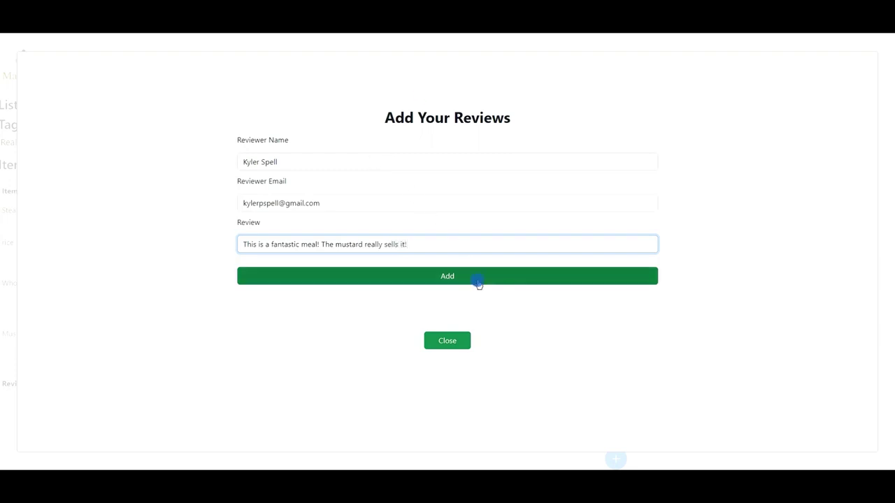
pyautogui.click(480, 281)
pyautogui.click(438, 340)
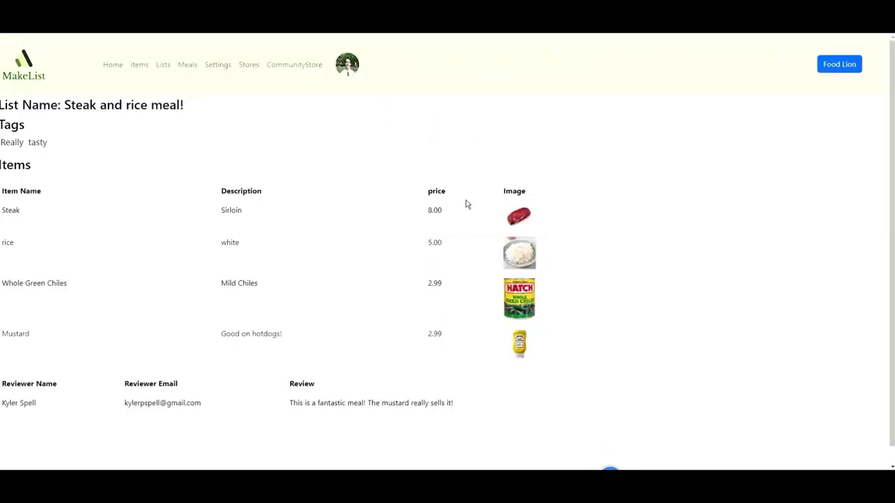
# Navigate over to another account's Edit Profile screen.
pyautogui.scroll(-1, 465, 201)
pyautogui.moveTo(480, 384); pyautogui.dragTo(289, 384)
pyautogui.click(276, 393)
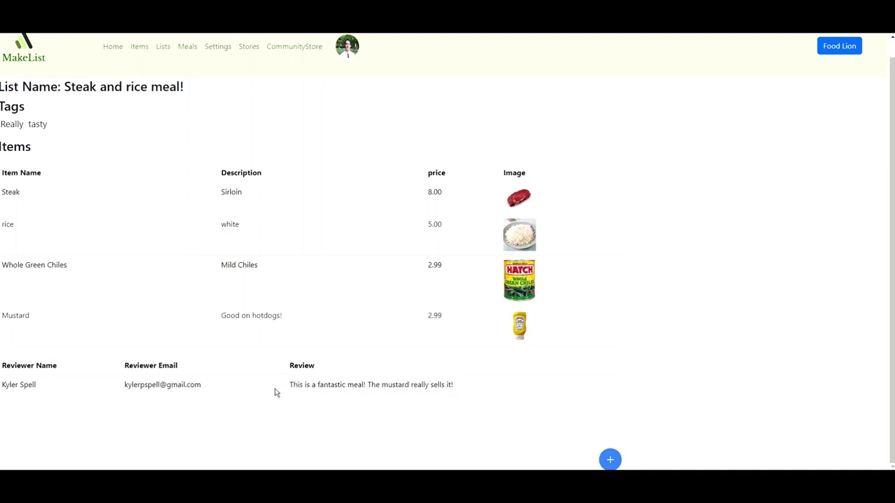
# Create a new shopping list named 'Quick add test'.
pyautogui.scroll(1, 207, 290)
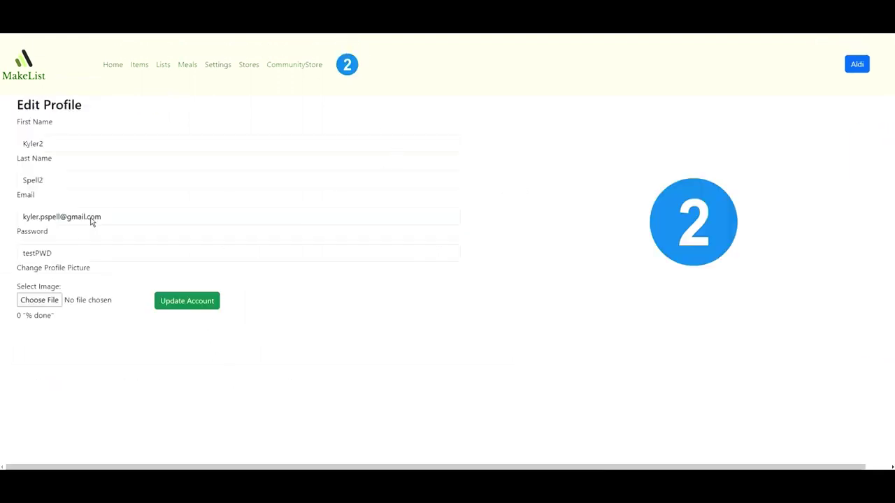
pyautogui.moveTo(112, 217); pyautogui.dragTo(4, 217)
pyautogui.click(320, 65)
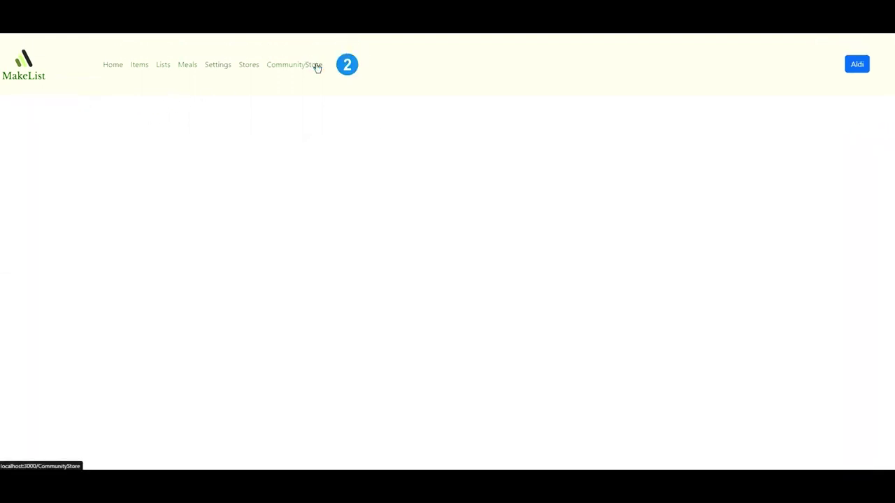
pyautogui.moveTo(482, 403); pyautogui.dragTo(3, 402)
pyautogui.click(4, 403)
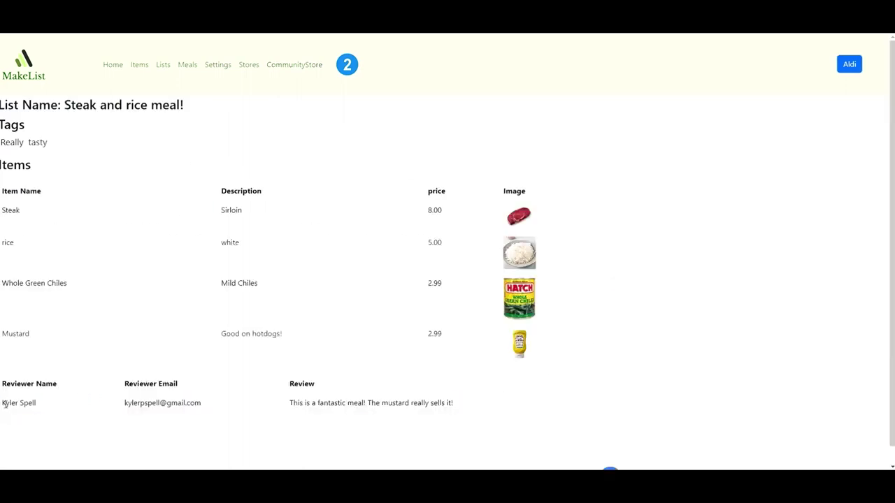
pyautogui.click(163, 64)
pyautogui.click(147, 172)
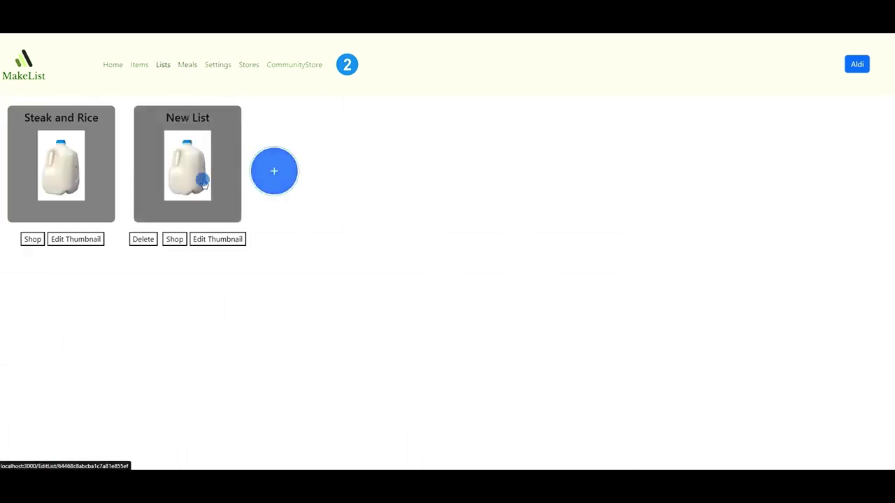
pyautogui.click(203, 180)
pyautogui.click(285, 108)
pyautogui.write('Quik ad')
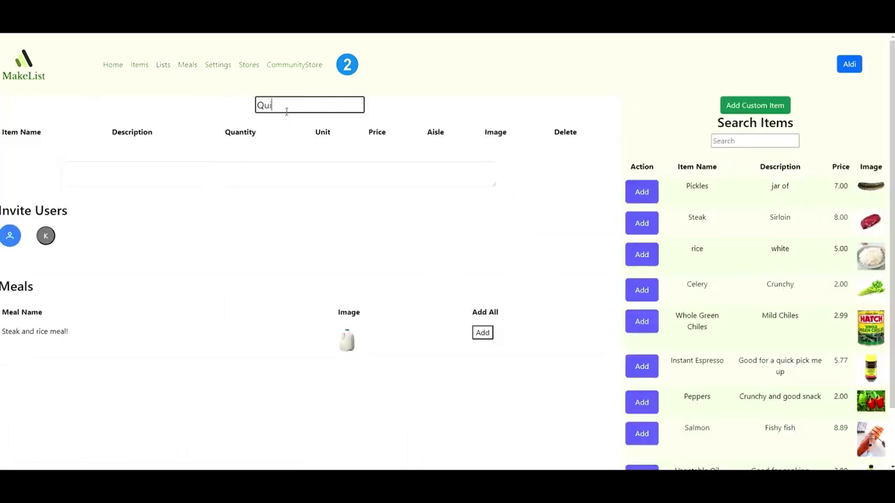
pyautogui.press('BackSpace')
pyautogui.press('BackSpace')
pyautogui.press('BackSpace')
pyautogui.press('BackSpace')
pyautogui.press('BackSpace')
pyautogui.press('BackSpace')
pyautogui.press('BackSpace')
pyautogui.write('Quick add test')
pyautogui.click(333, 219)
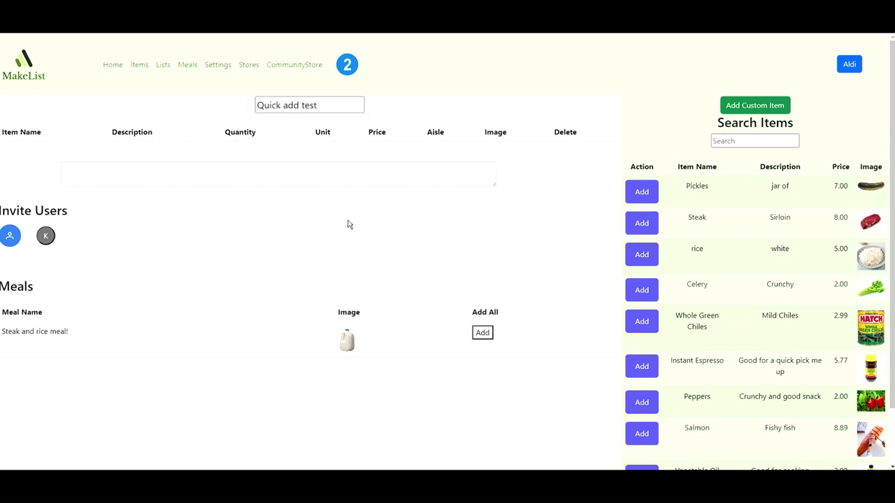
# Add all the Steak and rice meal! items to the list, plus Peppers and Salmon.
pyautogui.moveTo(3, 329); pyautogui.dragTo(68, 332)
pyautogui.click(88, 337)
pyautogui.click(483, 334)
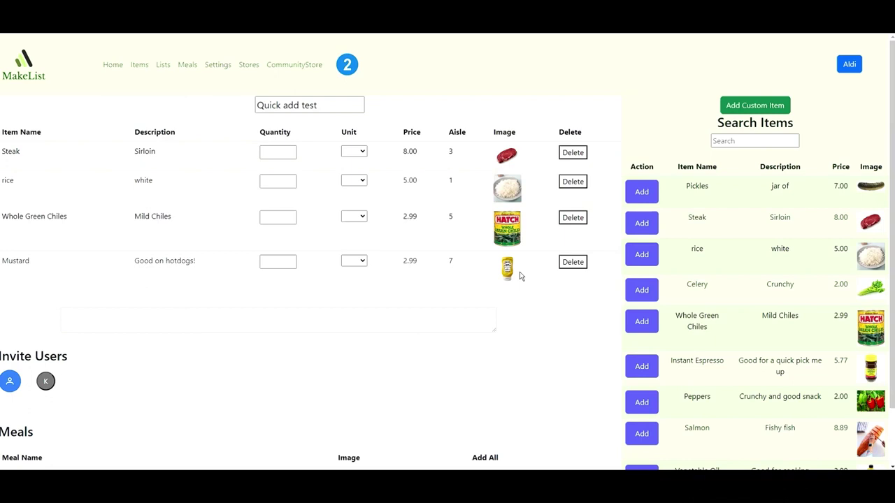
pyautogui.scroll(-1, 646, 279)
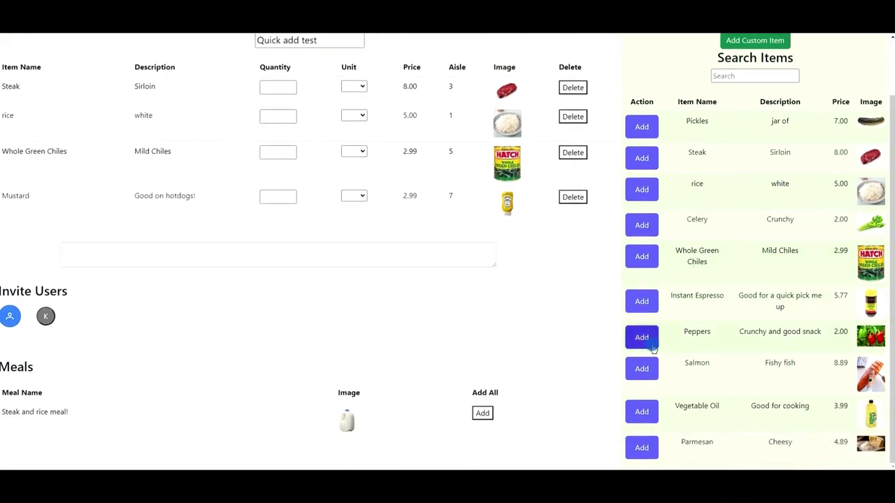
pyautogui.click(652, 346)
pyautogui.click(647, 372)
pyautogui.scroll(1, 545, 357)
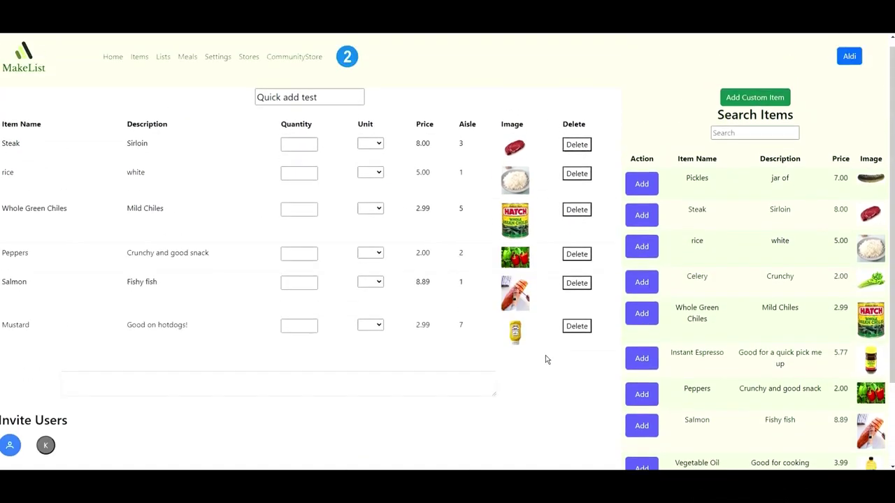